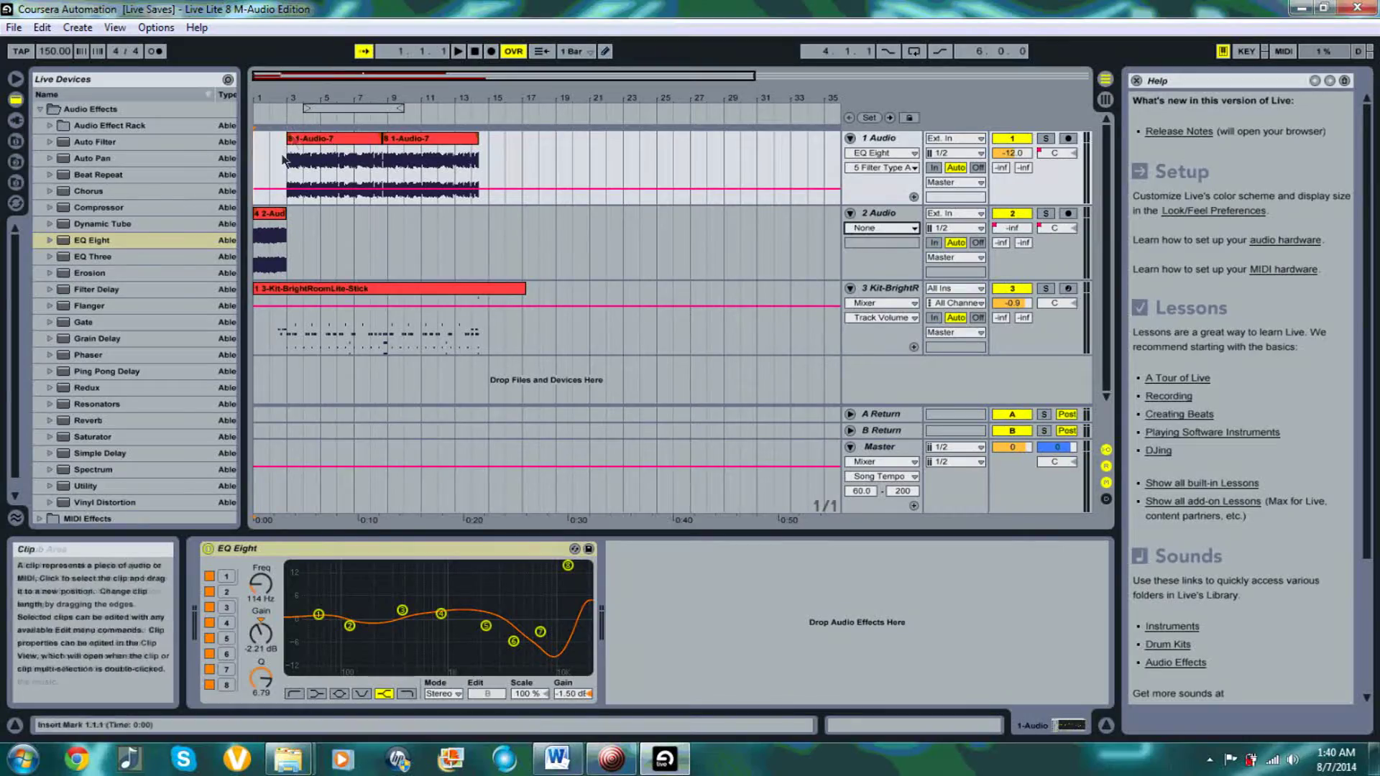
Show track 1's EQ Eight 4 Filter On B automation envelope, using a bars 2–5 selection
left_click_drag(276, 159, 425, 164)
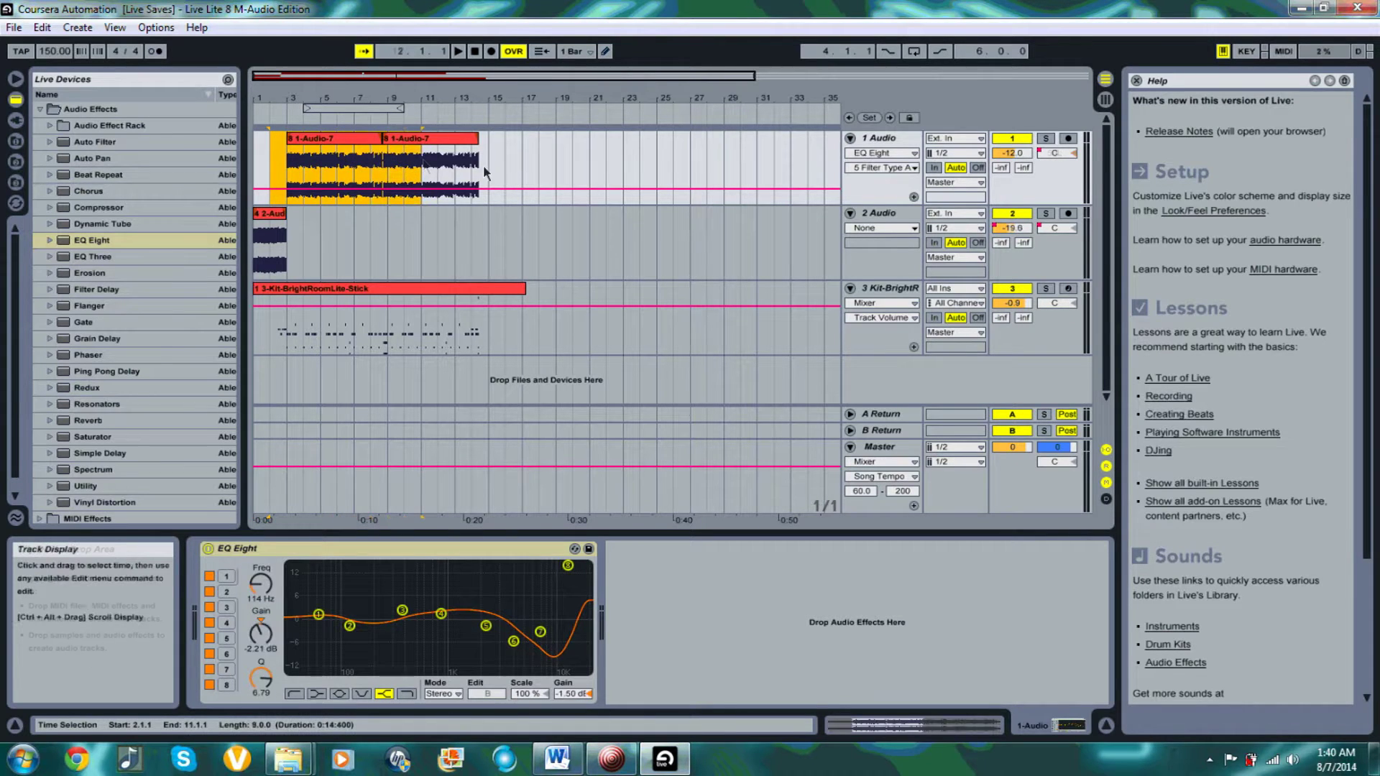
left_click(884, 168)
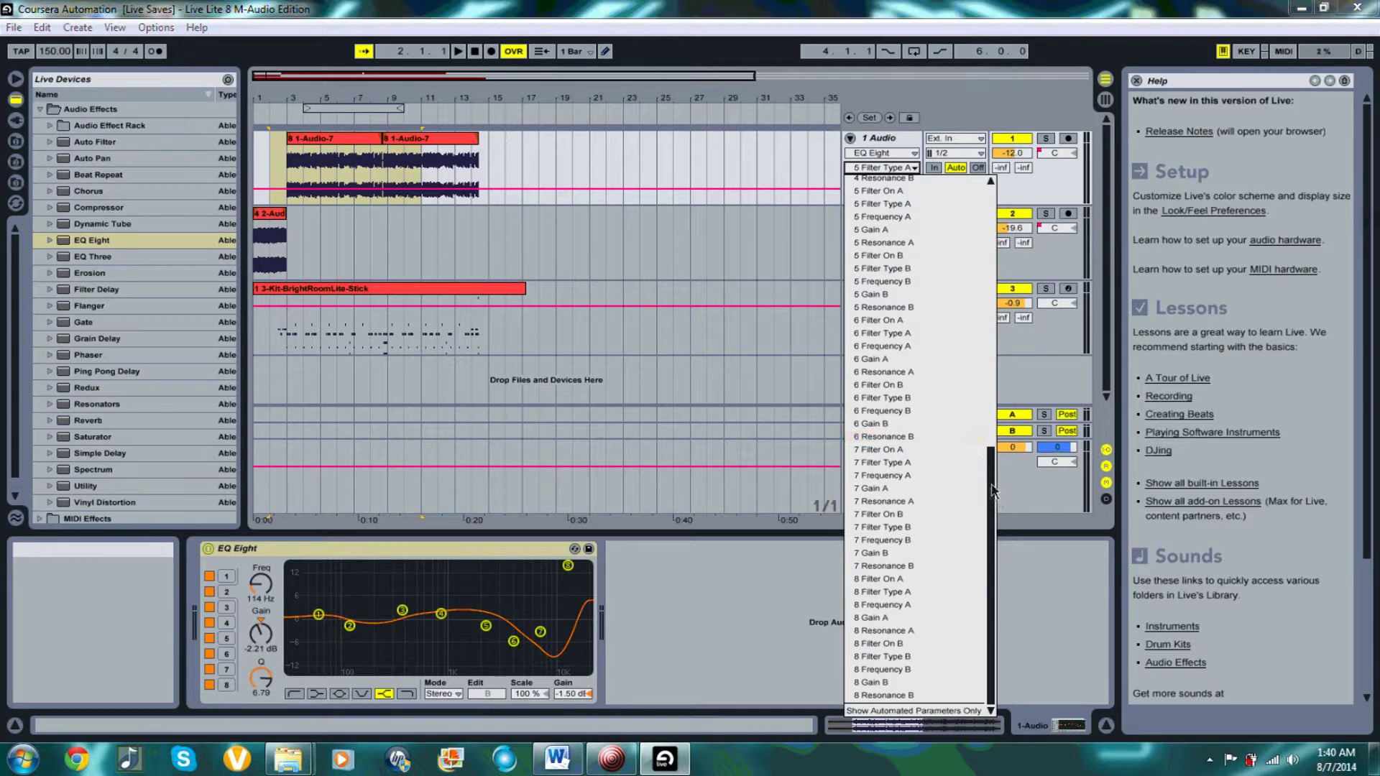
left_click_drag(992, 498, 996, 231)
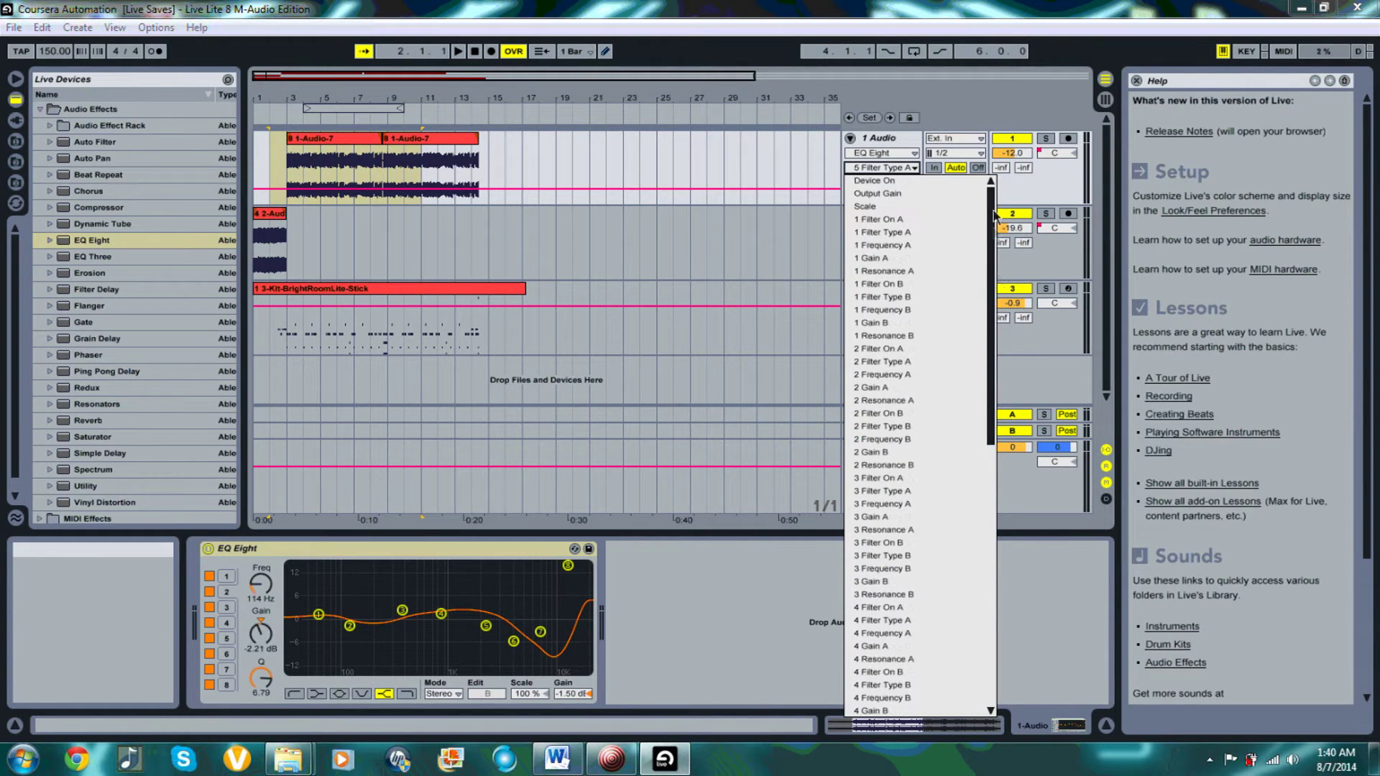
left_click(906, 184)
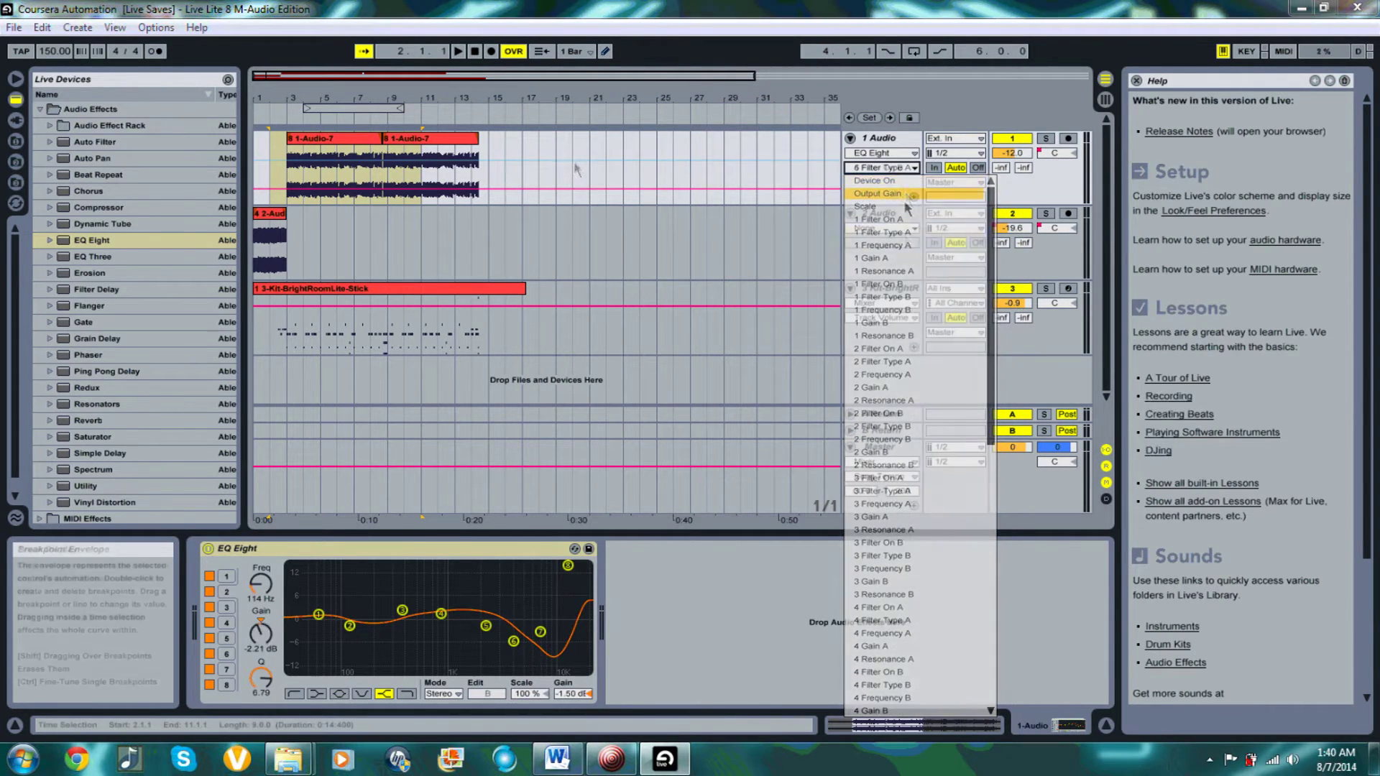
left_click(654, 161)
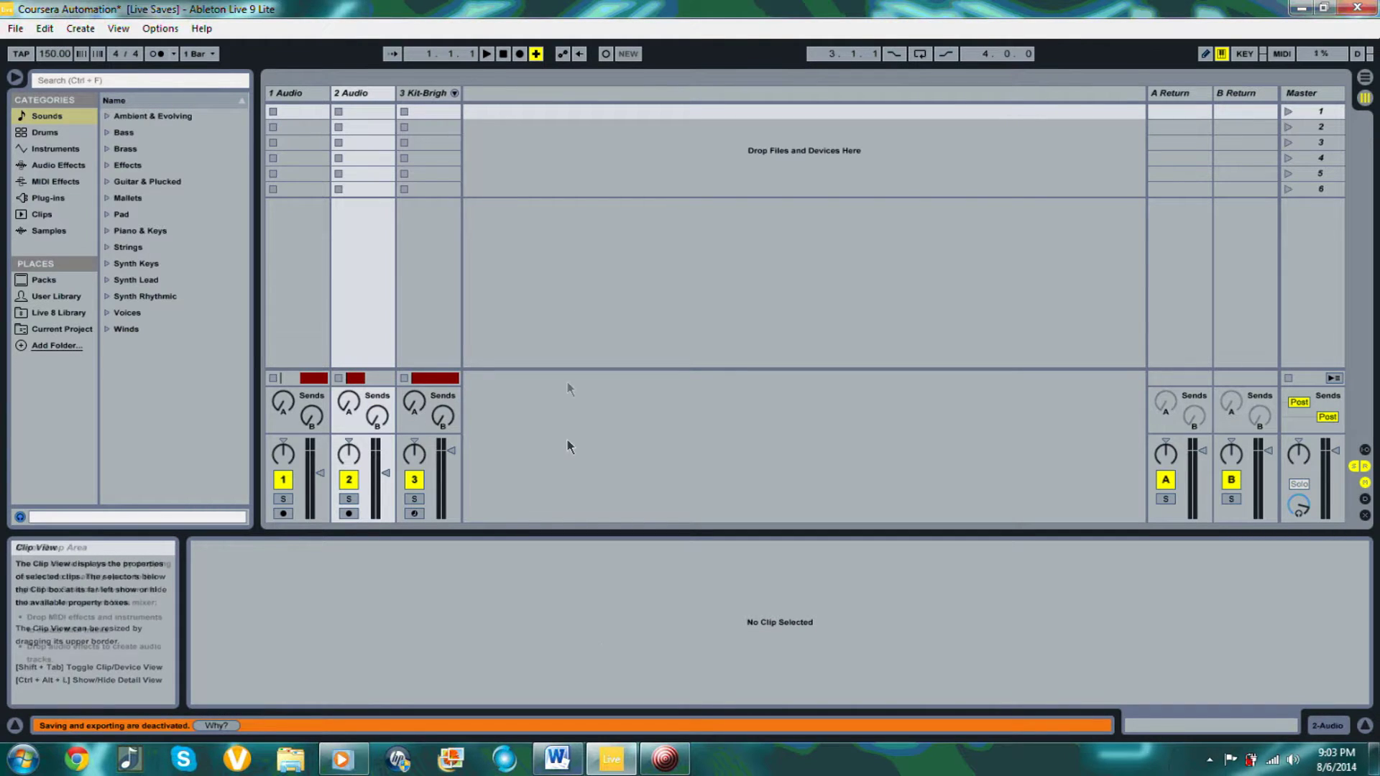
Enable automation recording and record-arm the 2 Audio track
left_click(563, 55)
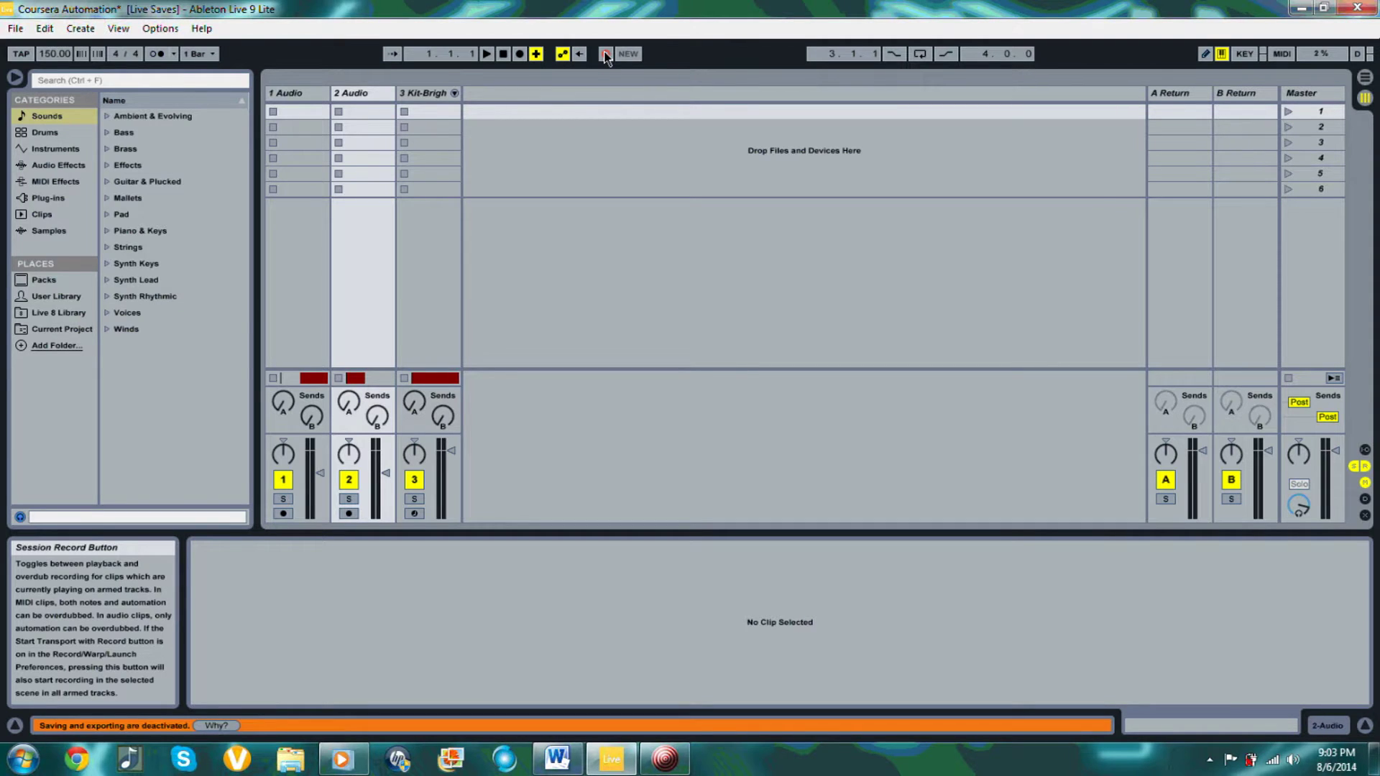
left_click(350, 514)
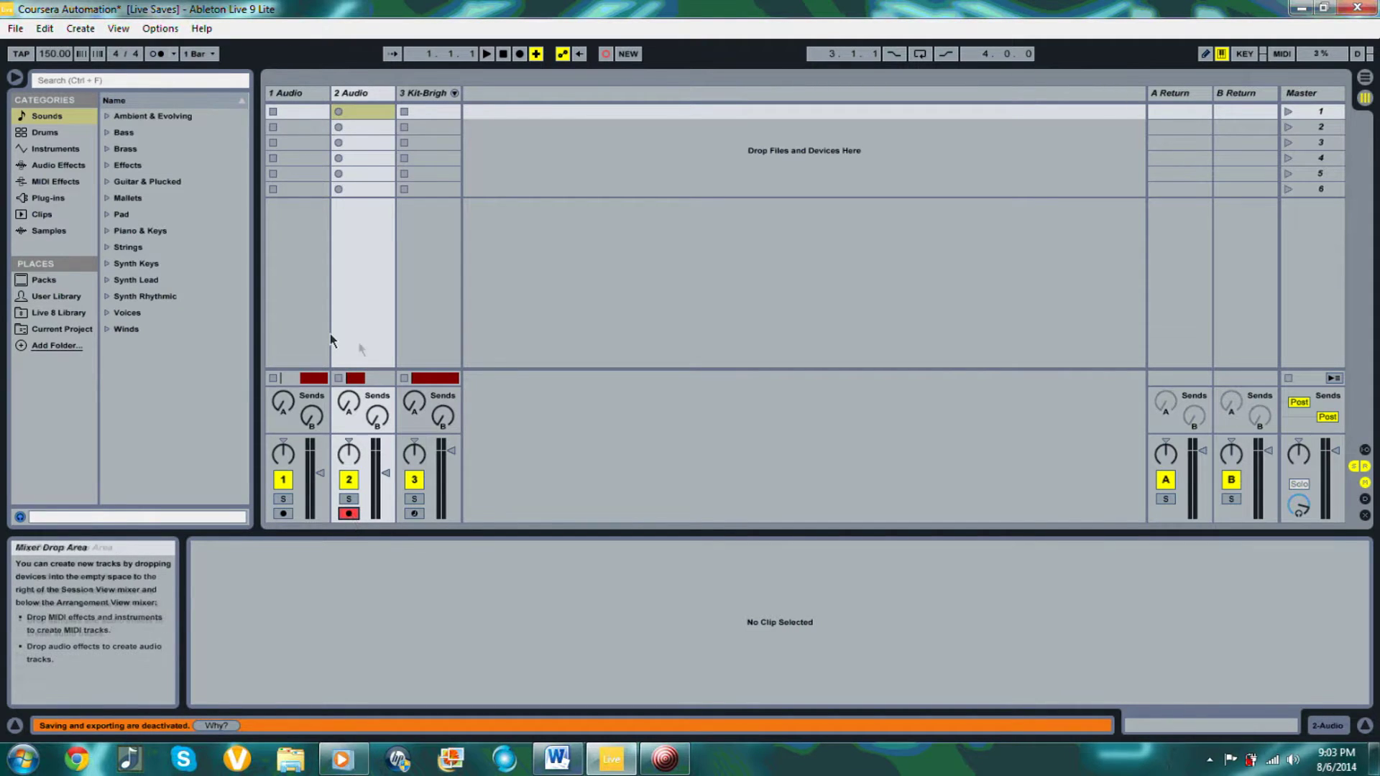
Copy the arrangement's 2-Audio clip and paste it into track 2's first clip slot
left_click(359, 119)
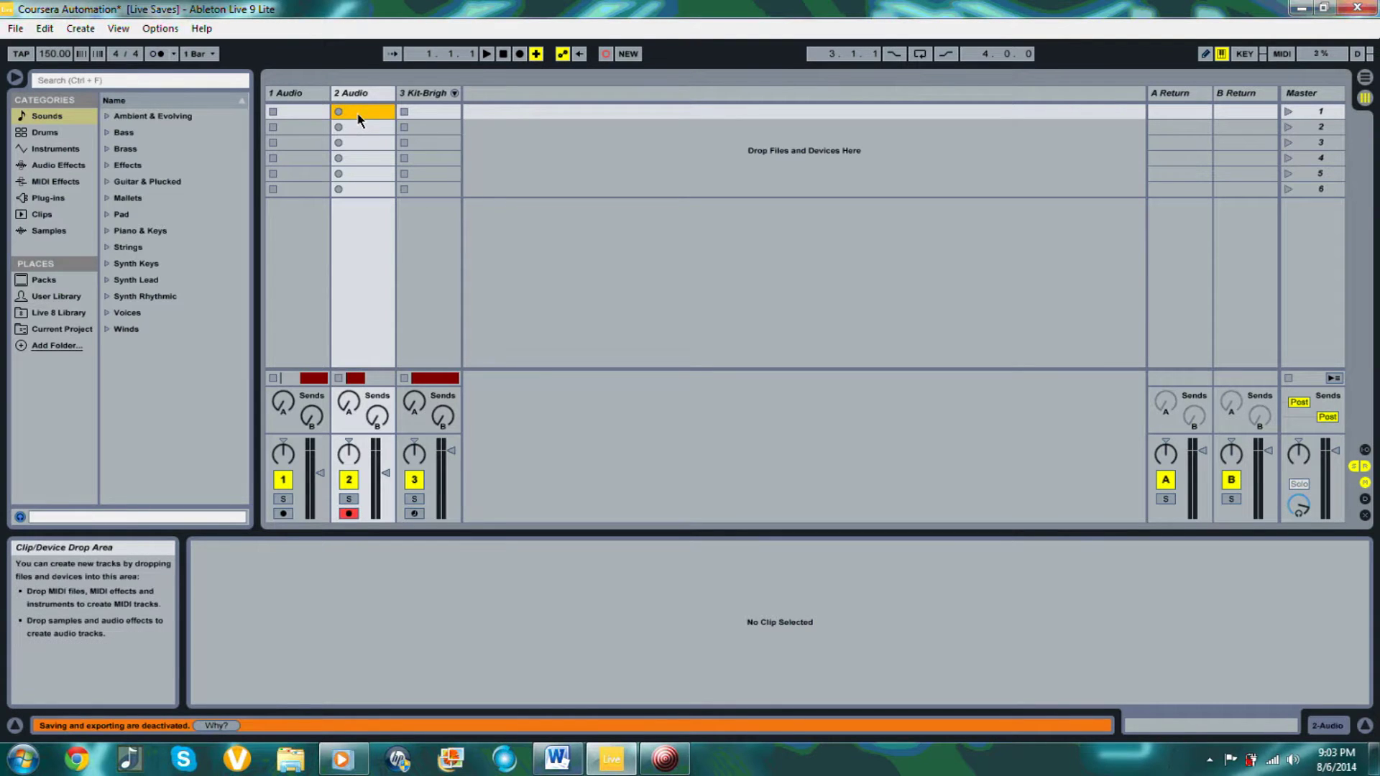
key("Tab")
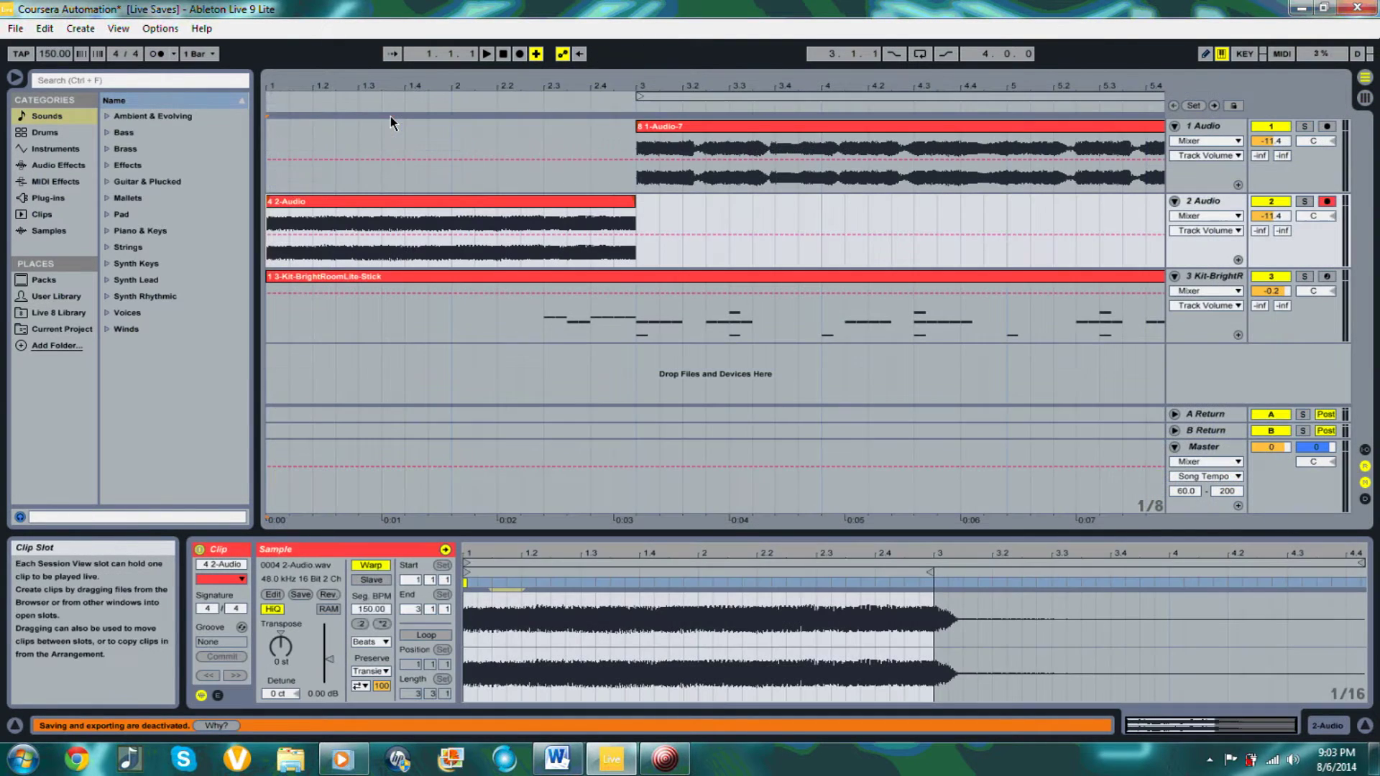
left_click(359, 208)
right_click(360, 208)
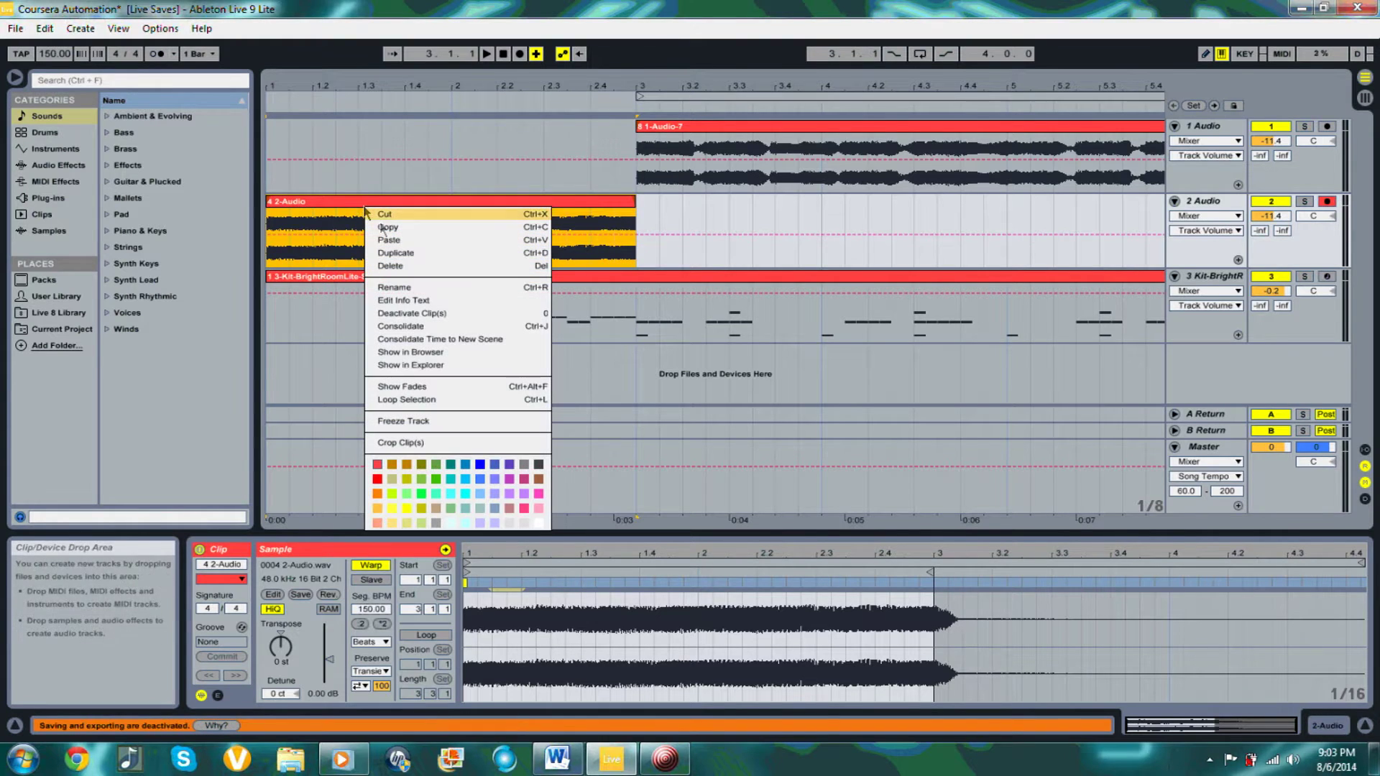
left_click(384, 227)
key("Tab")
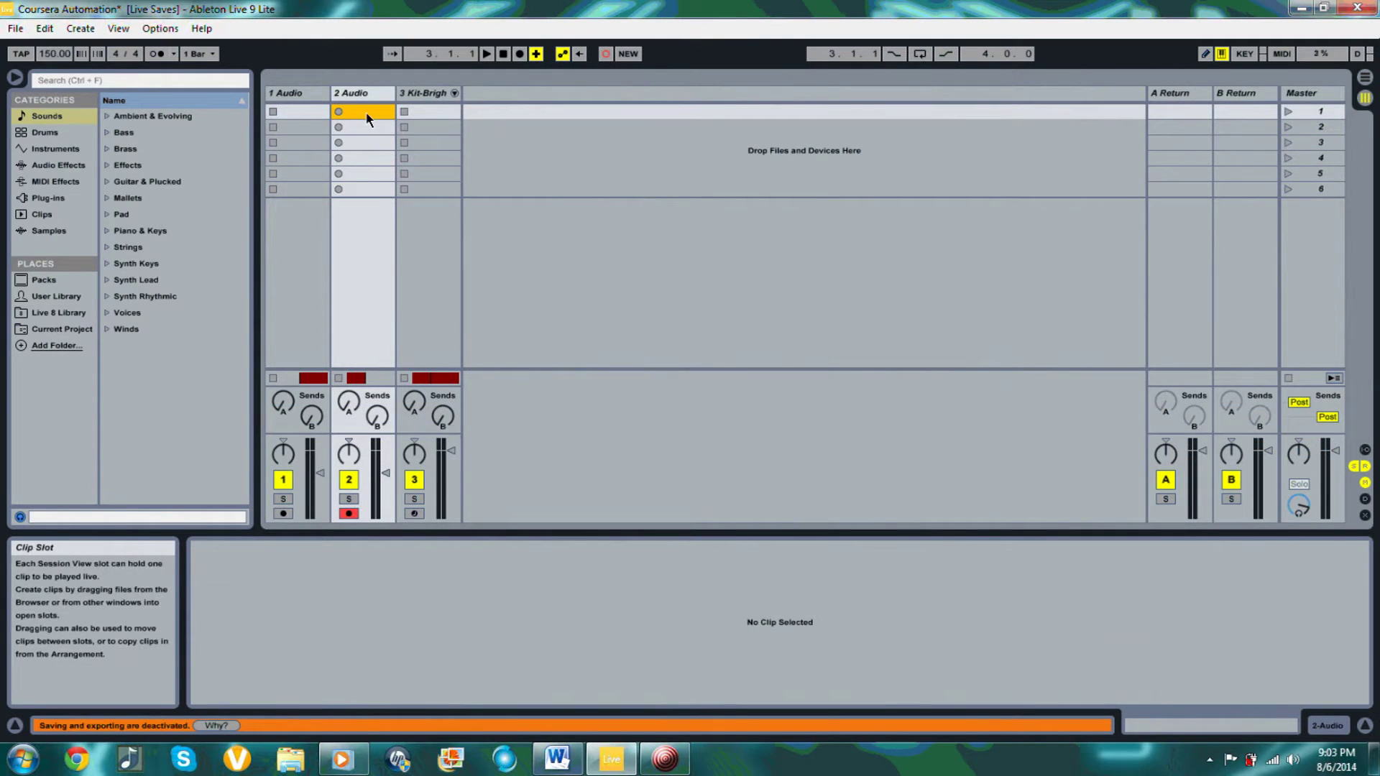
key("ctrl+v")
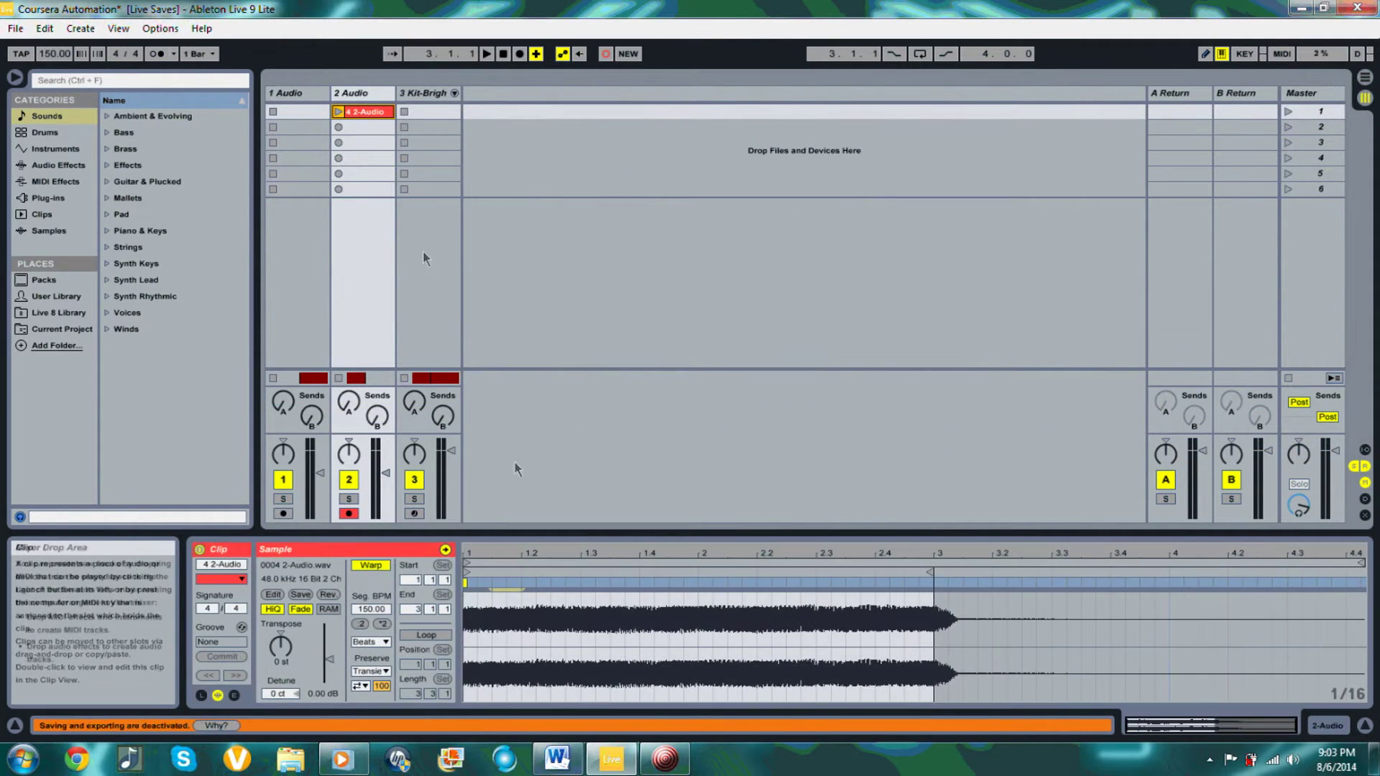
Solo track 2, loop the 4 2-Audio clip over a 2.0.0 length, and launch it
left_click(349, 499)
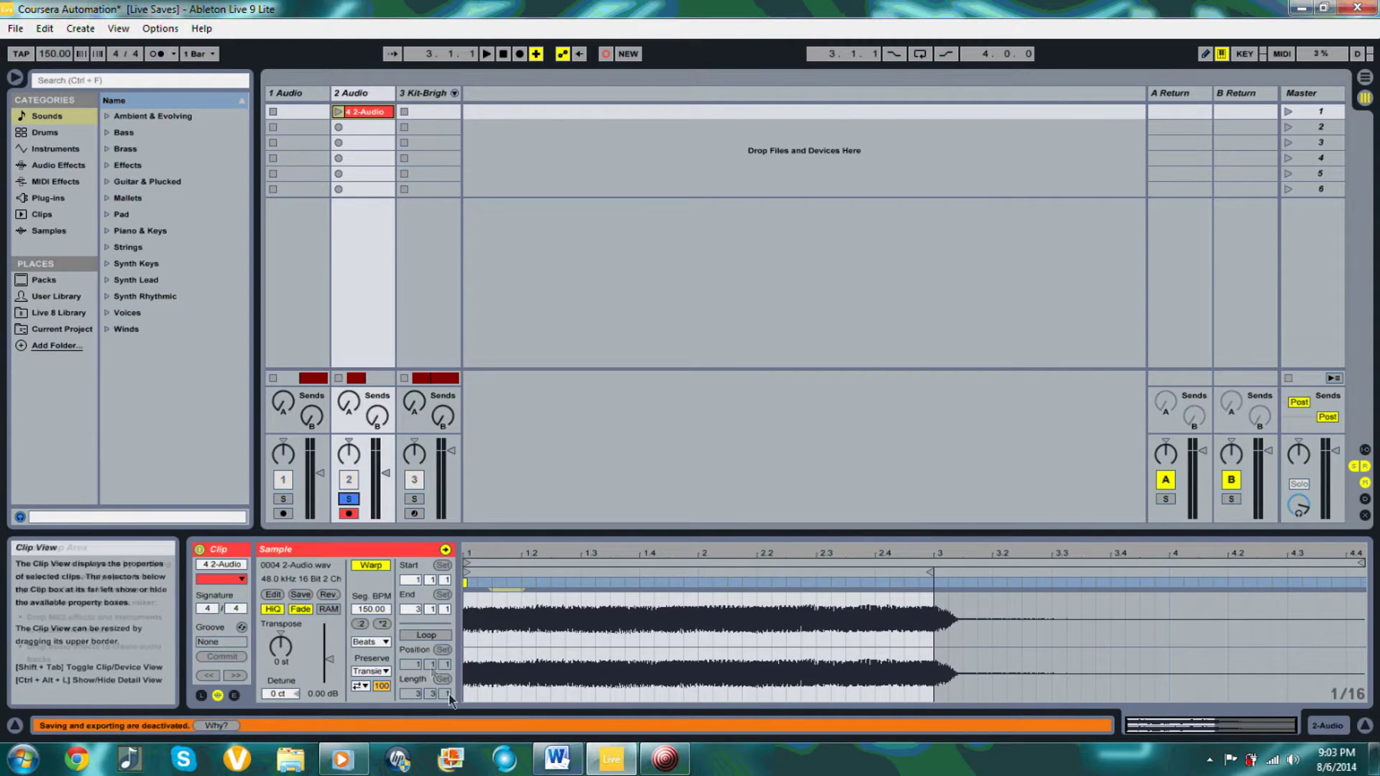
left_click(425, 635)
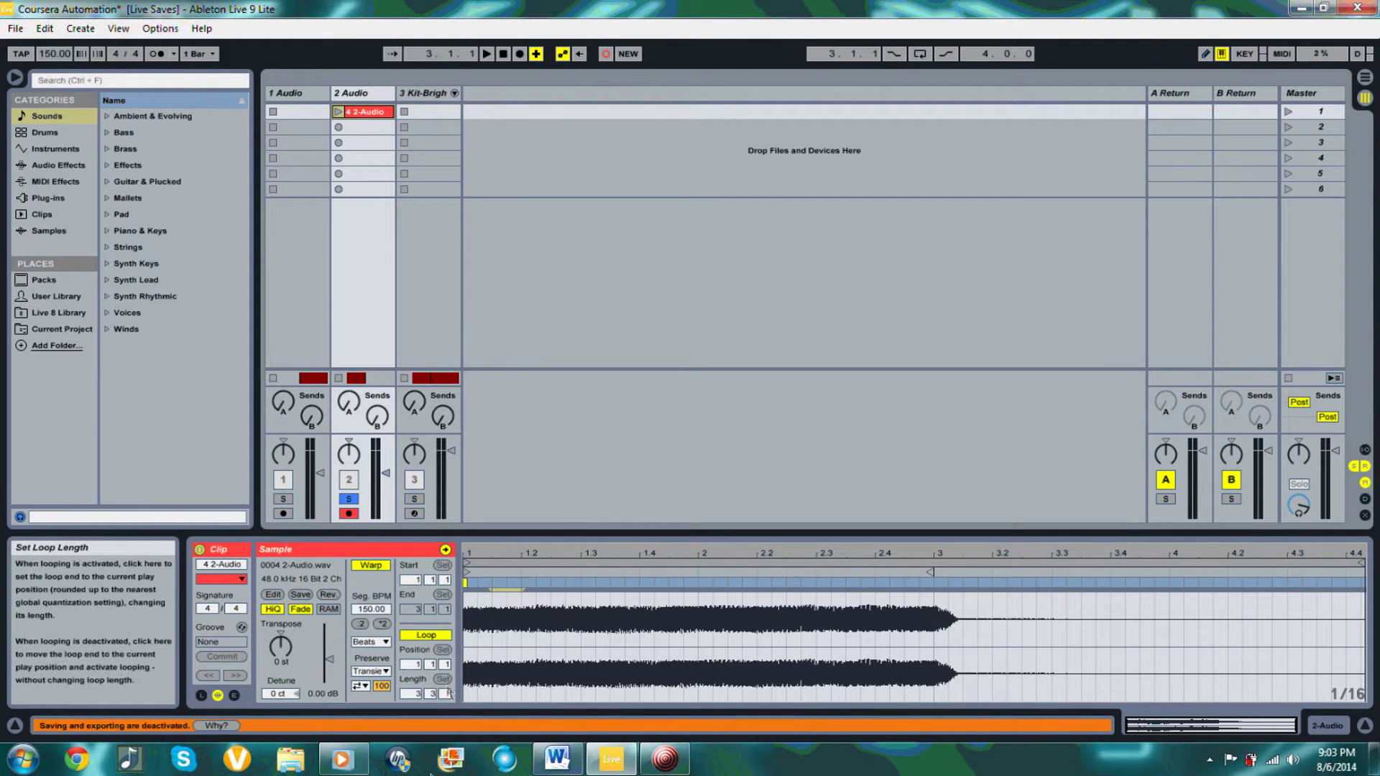
scroll(443, 696, "down", 15)
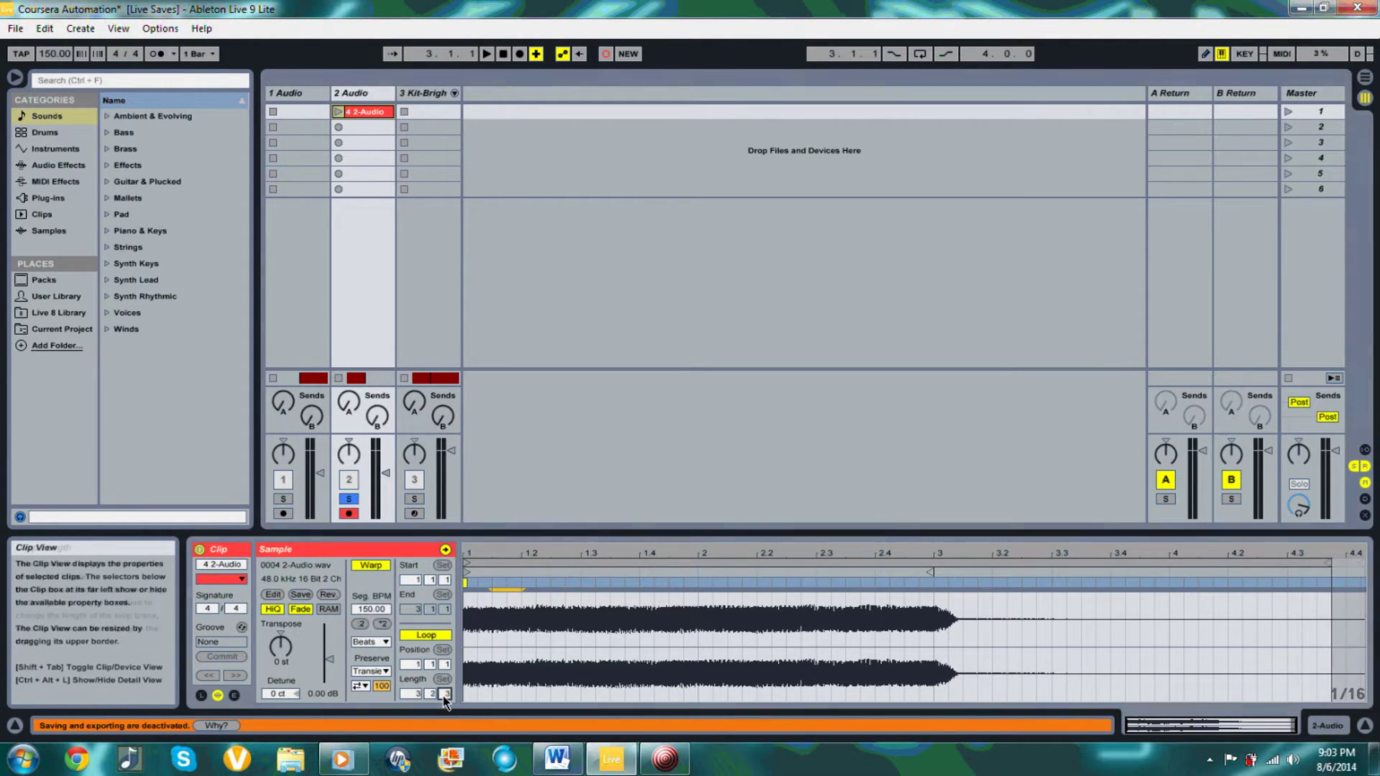
scroll(443, 696, "down", 7)
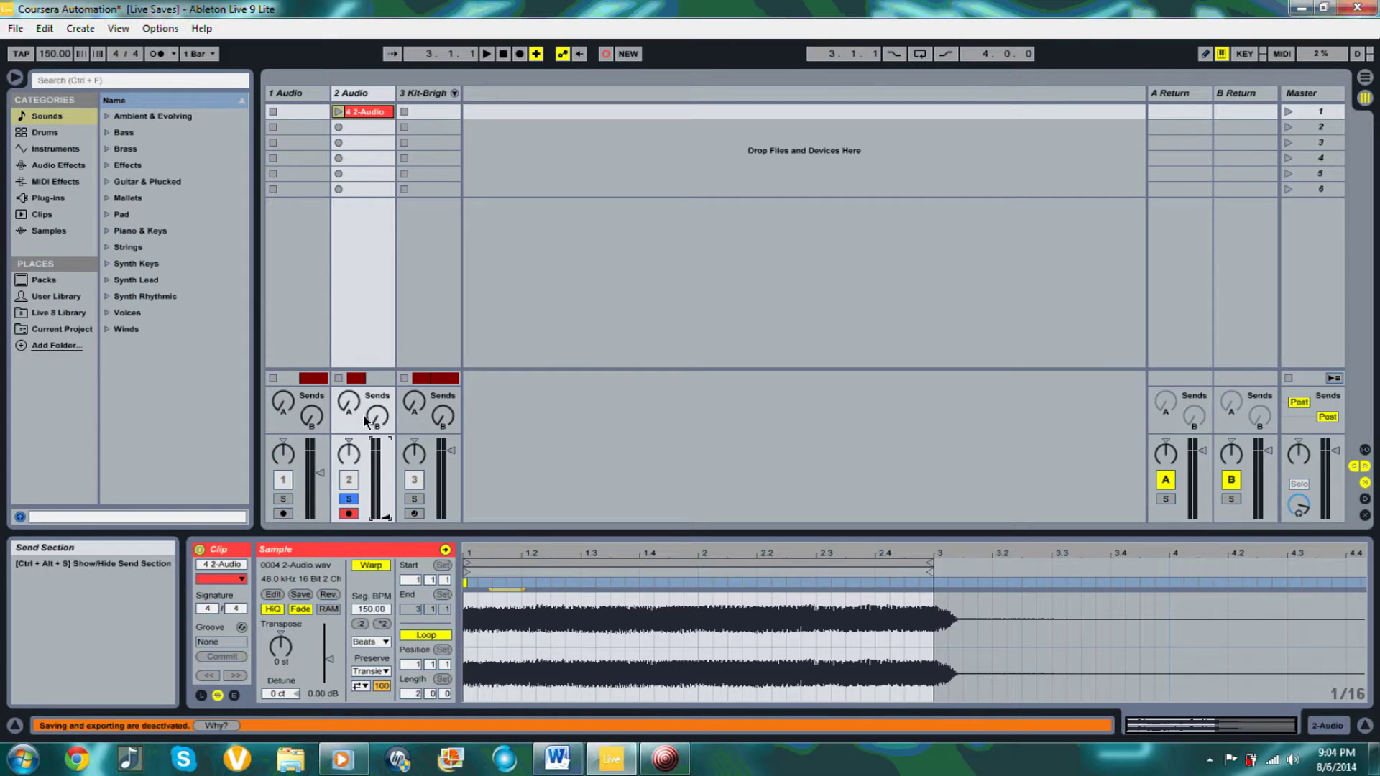
left_click(337, 112)
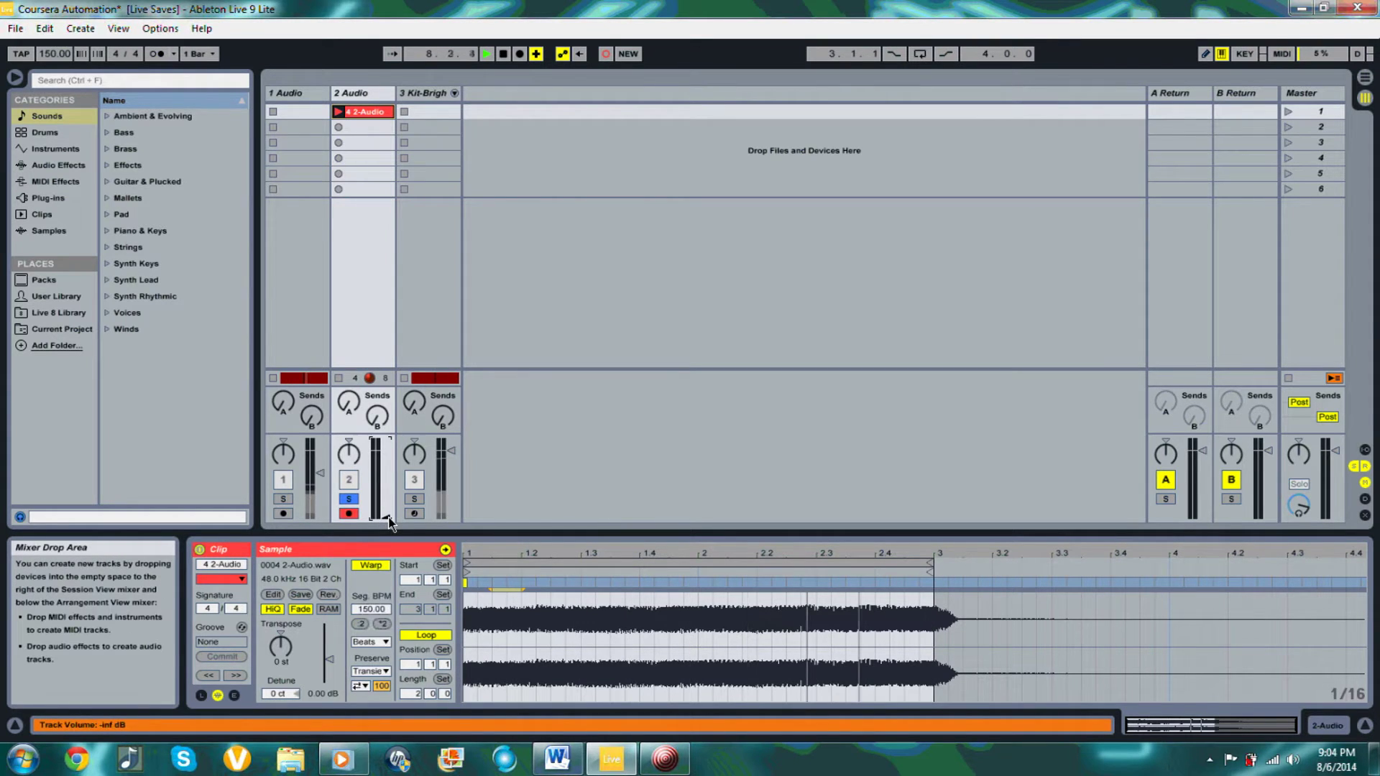
Record track 2's volume rising from -inf to -14 dB, then stop and rewind to 1.1.1
left_click_drag(389, 519, 382, 543)
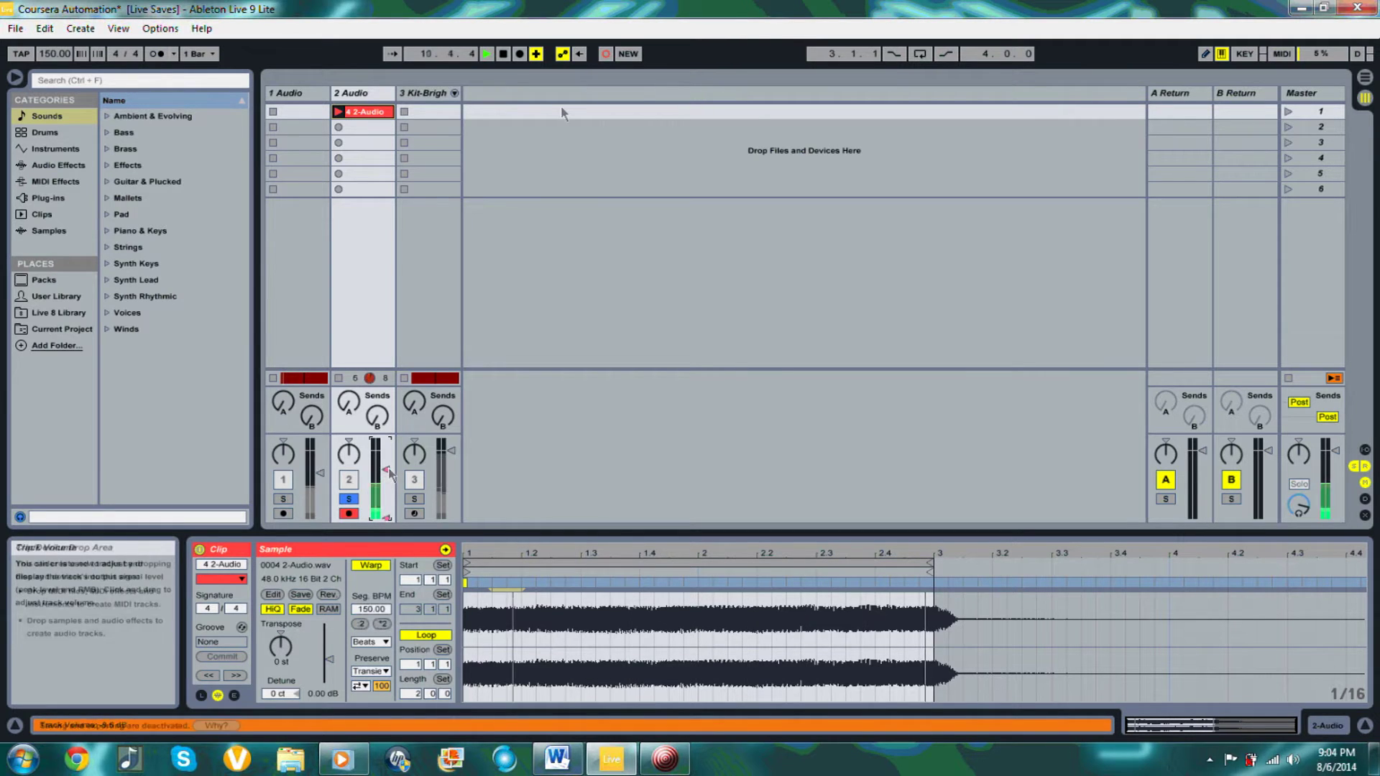
left_click(503, 54)
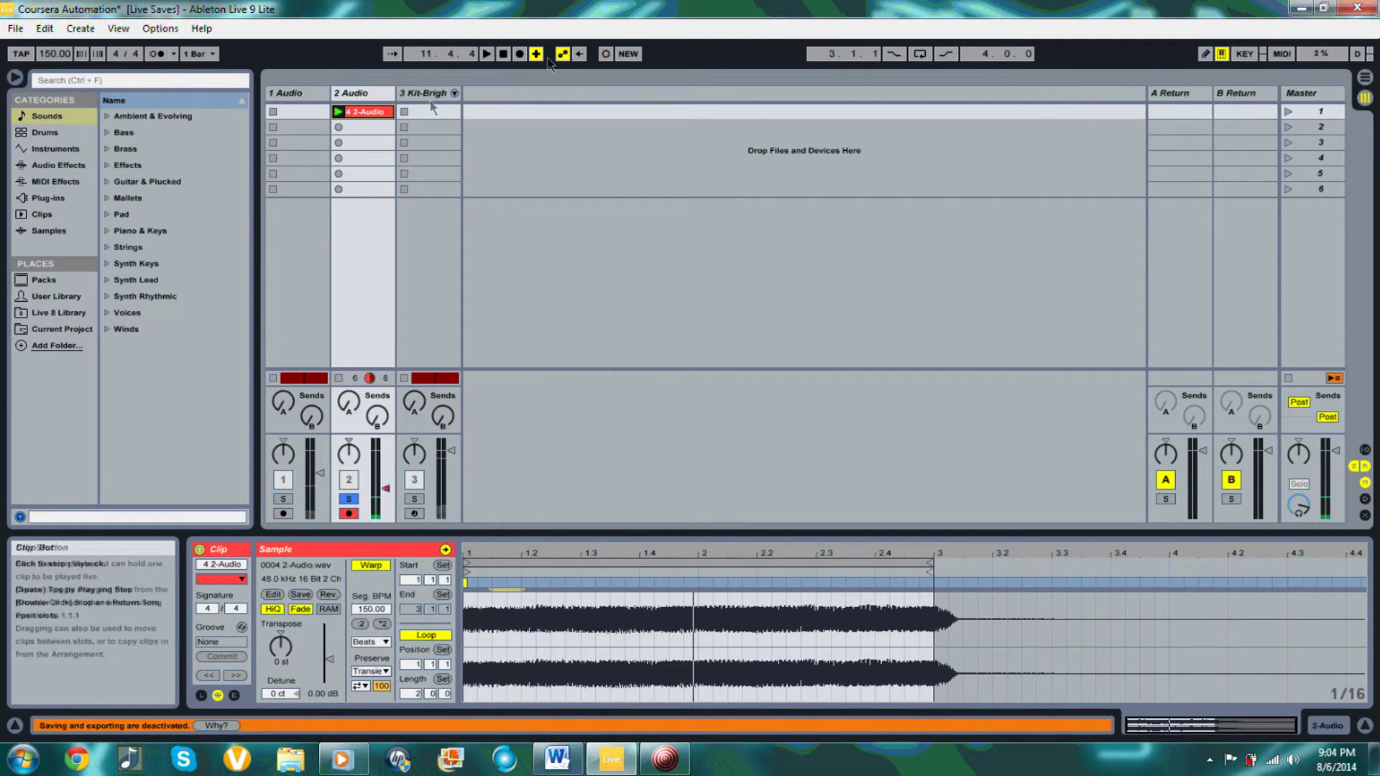
left_click(505, 56)
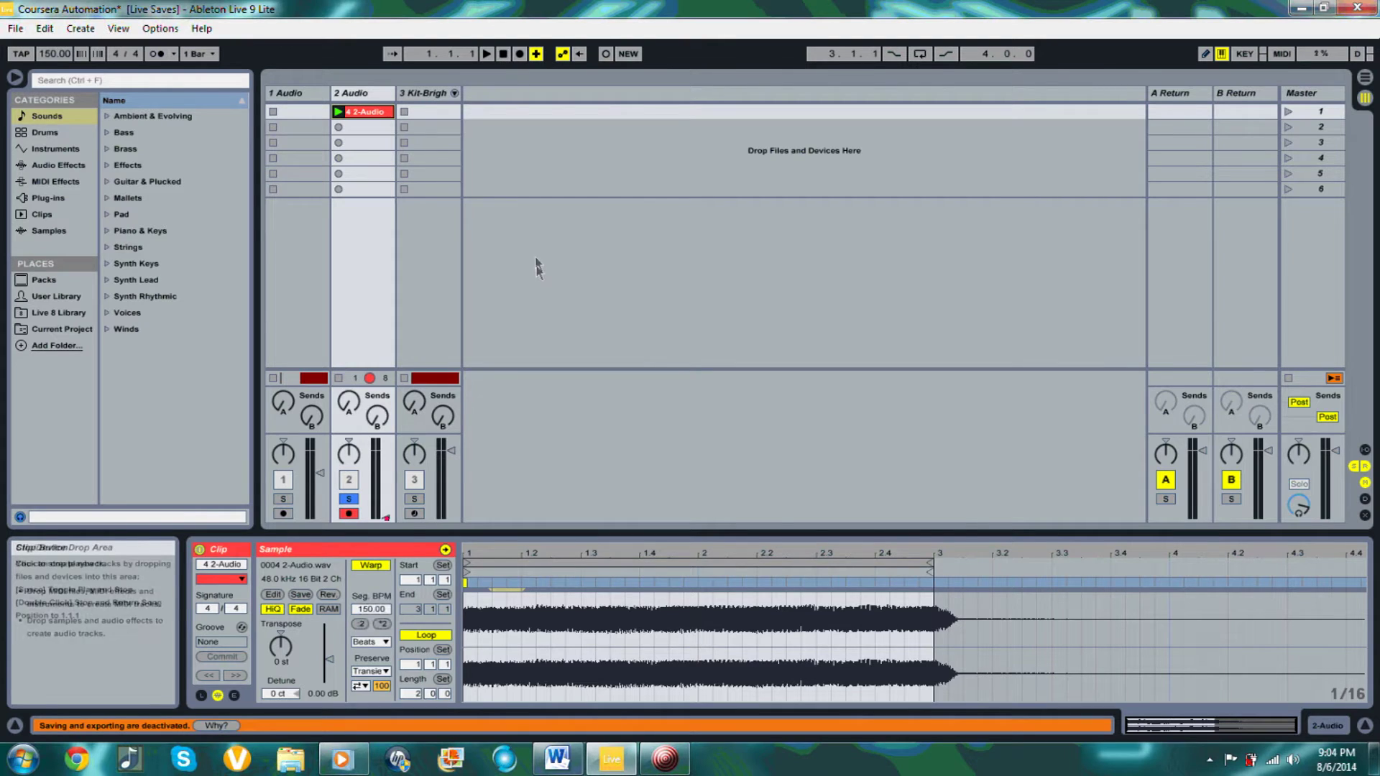
Paste the 4 2-Audio clip with its volume envelope at the start of track 2's arrangement
right_click(363, 117)
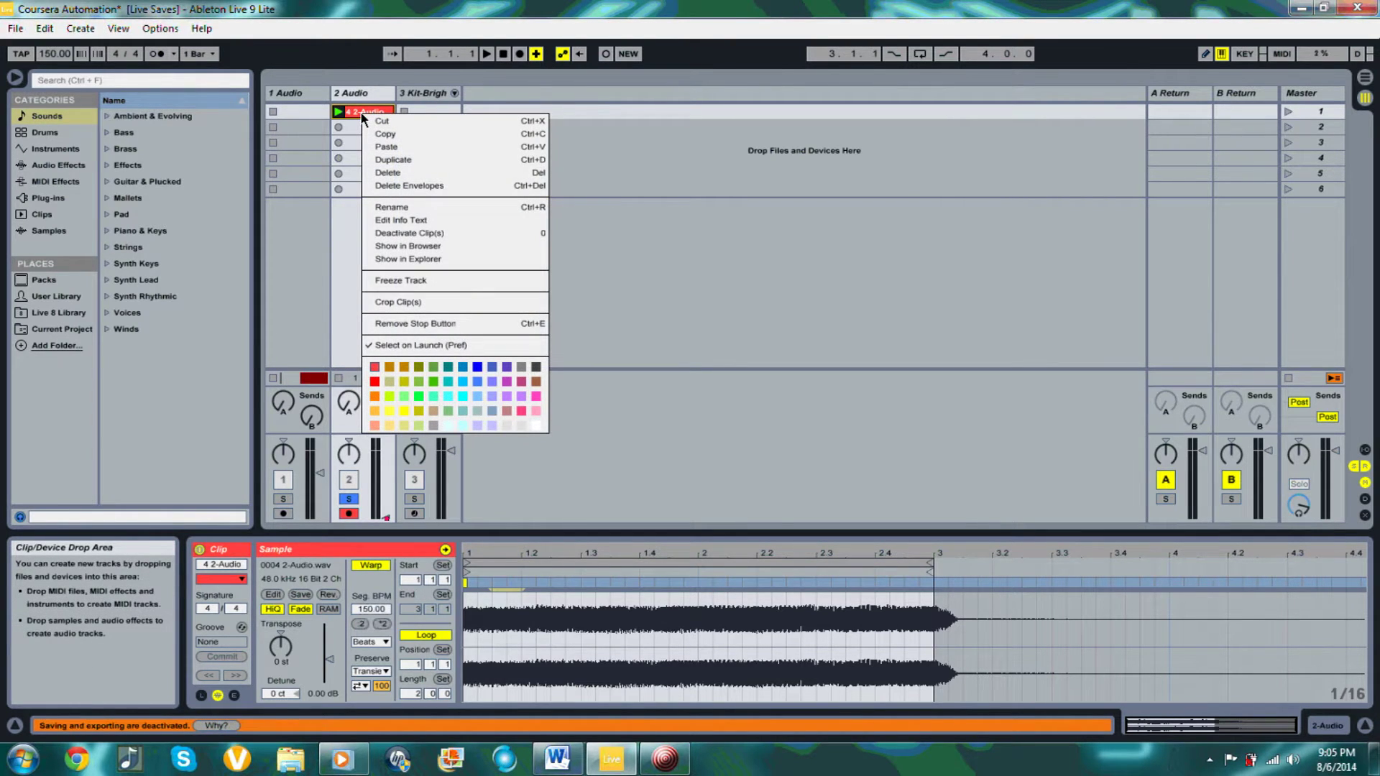
left_click(376, 135)
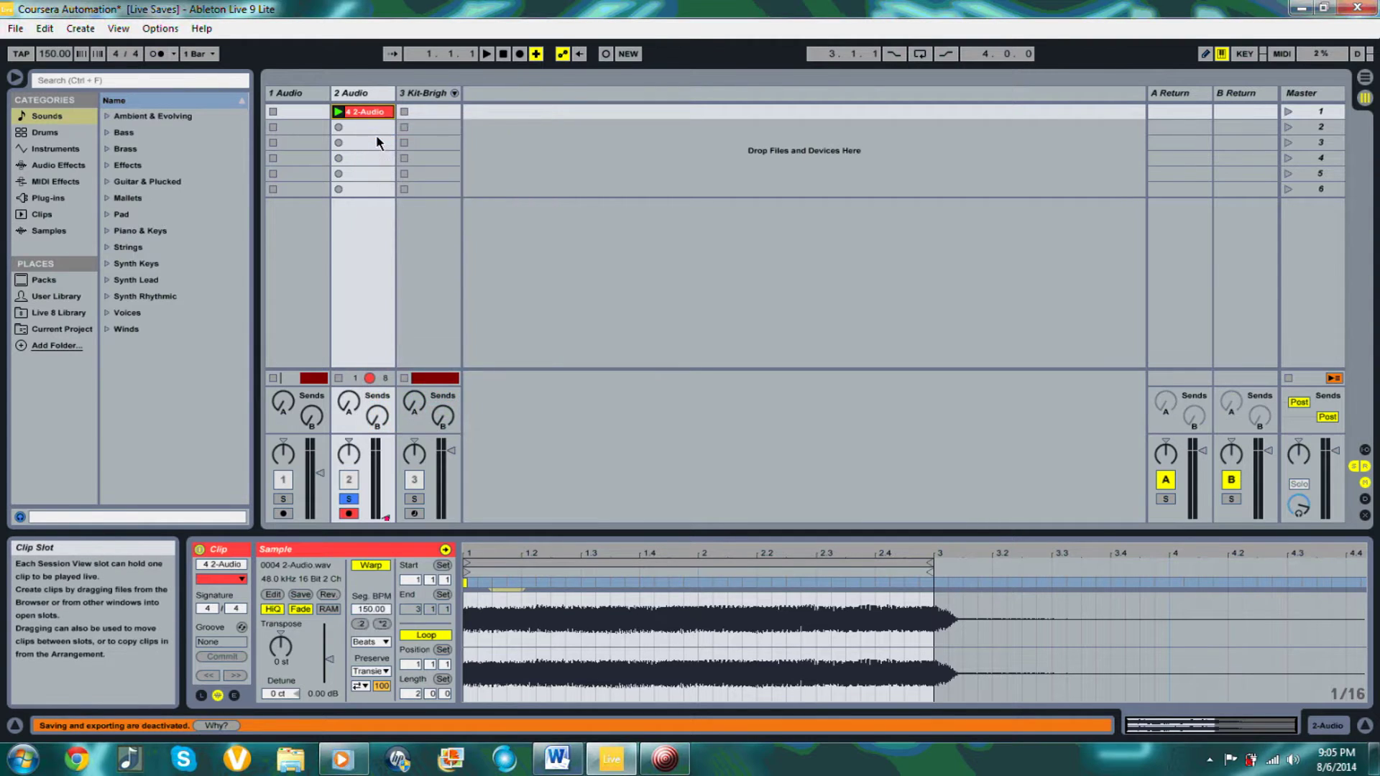
key("Tab")
left_click(273, 251)
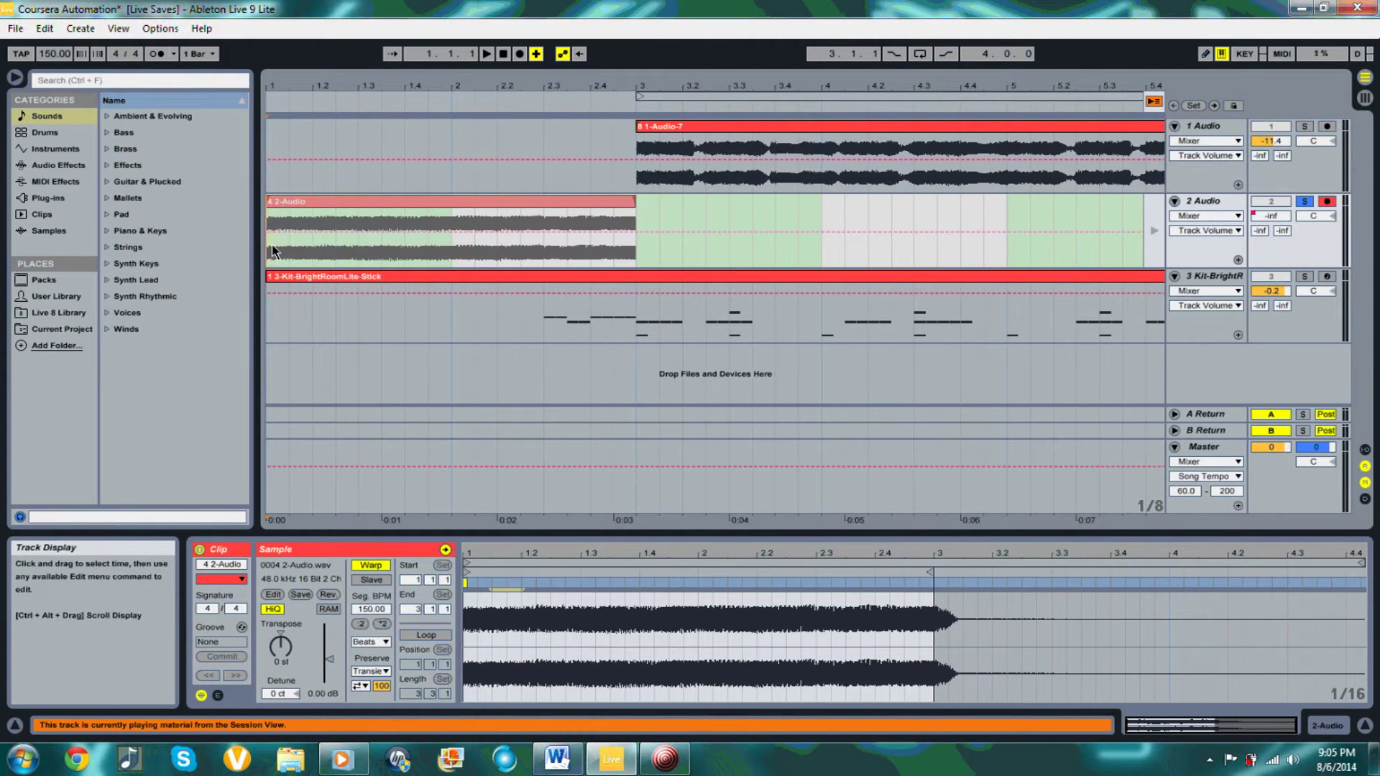
key("ctrl+v")
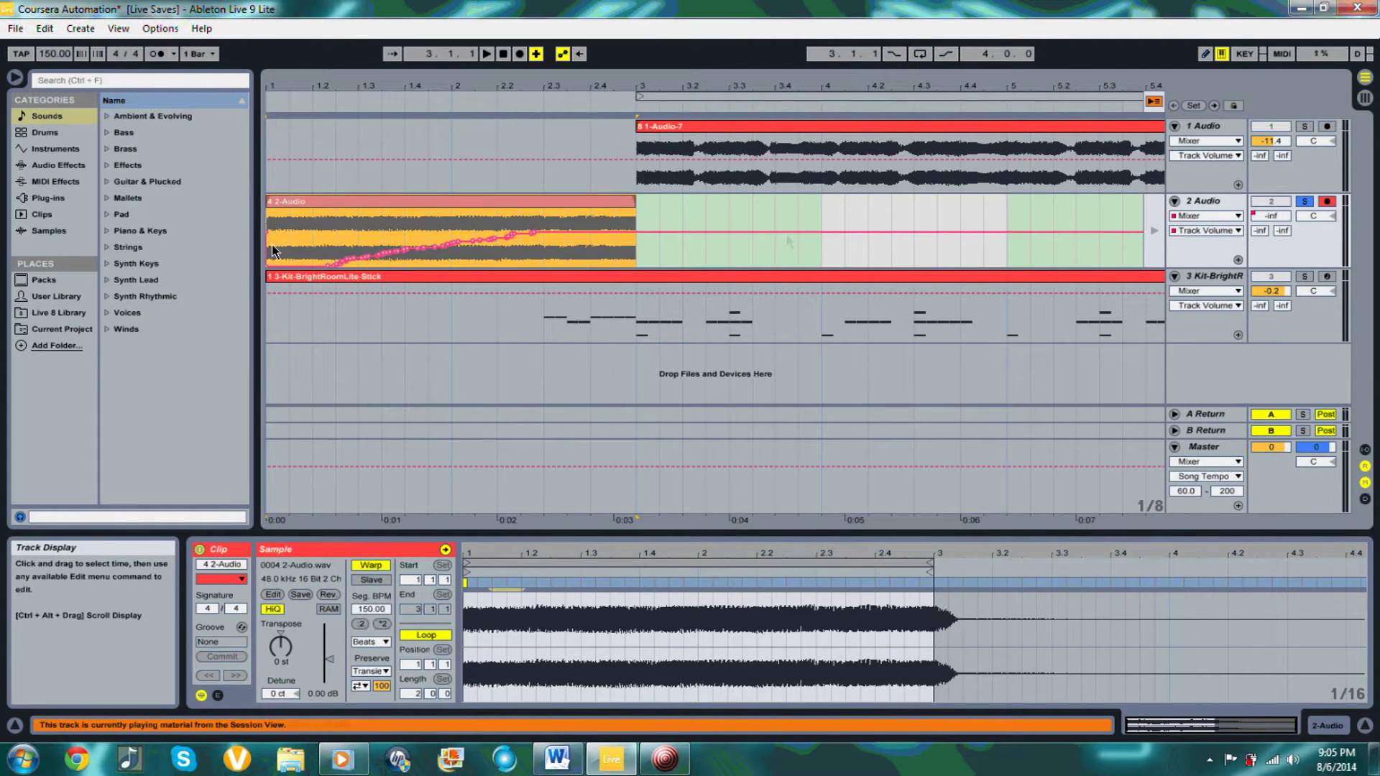
Restore arrangement automation, audition the crescendo, then freehand-draw a volume envelope on track 2
left_click(1155, 246)
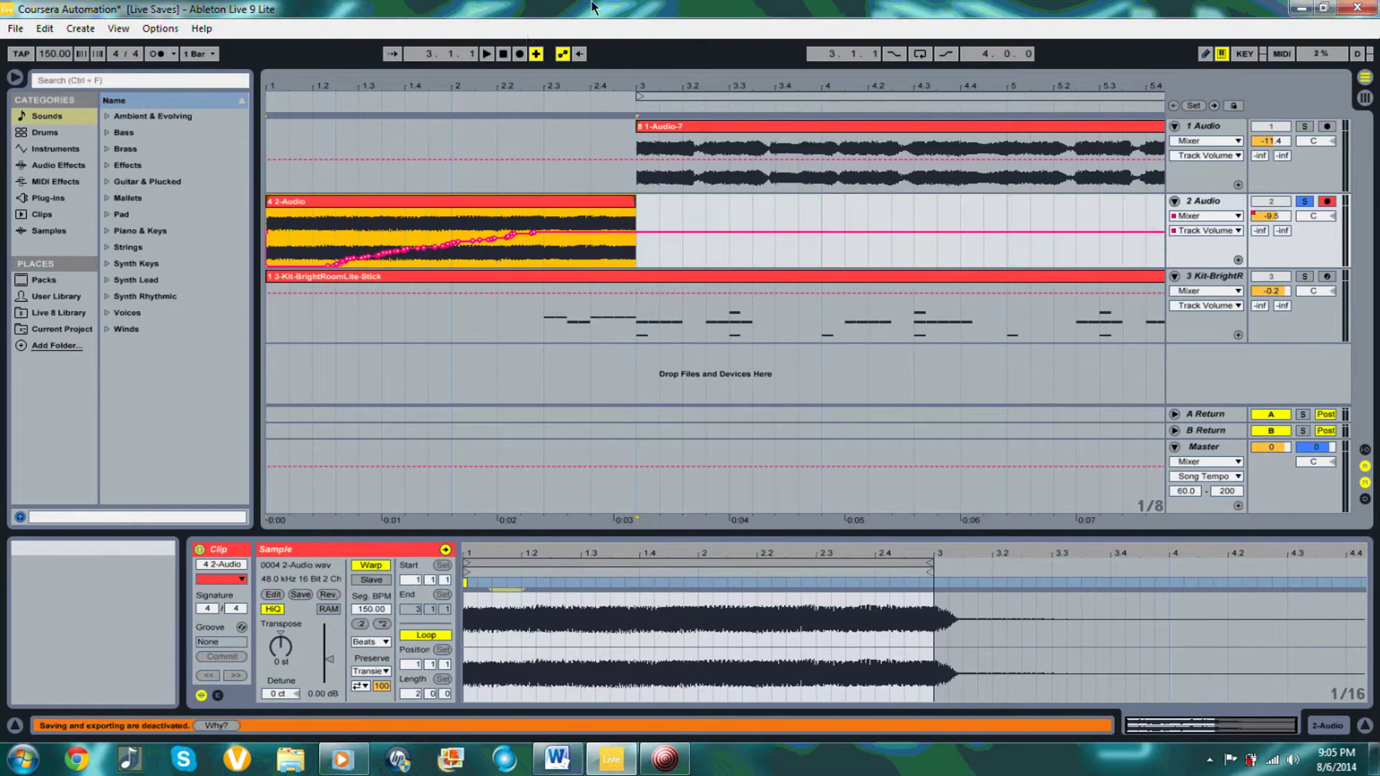
left_click(506, 54)
left_click(486, 55)
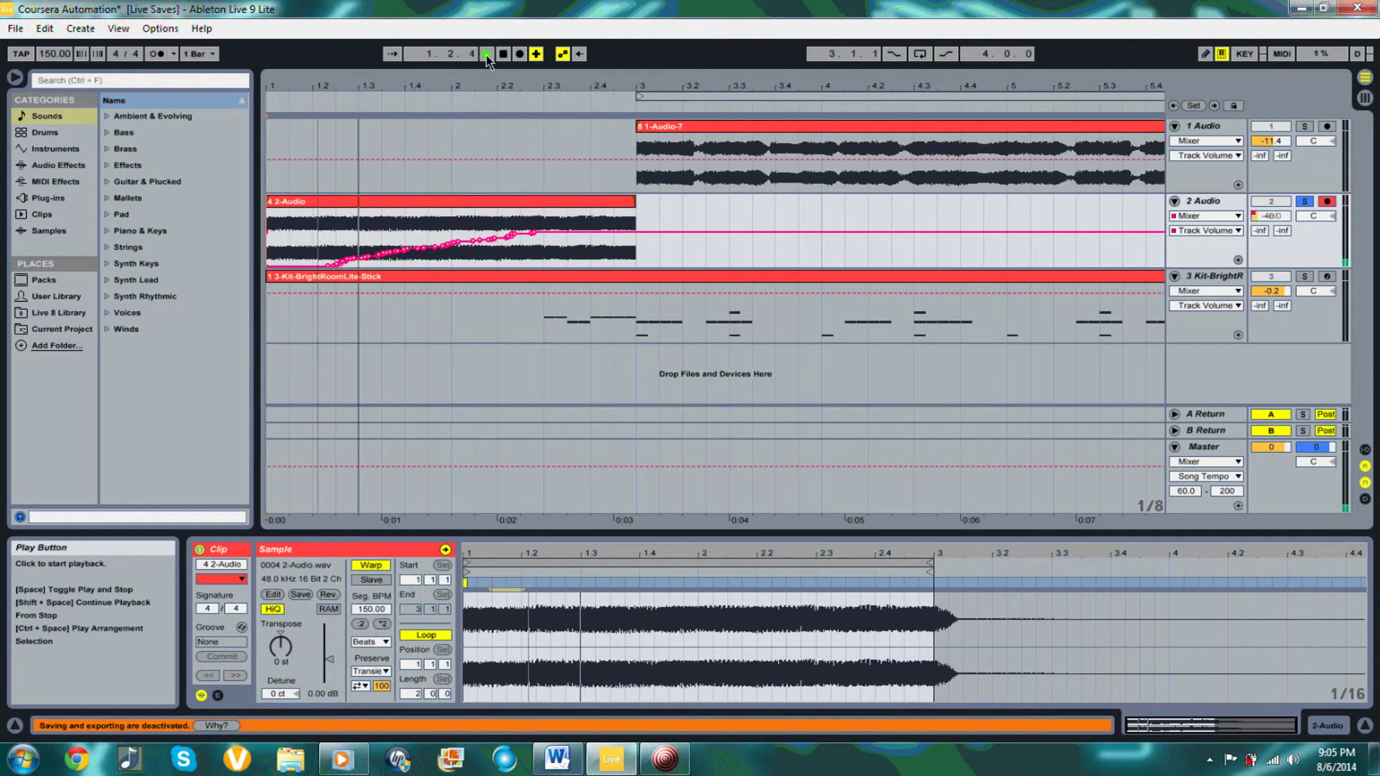
left_click(504, 54)
left_click(504, 55)
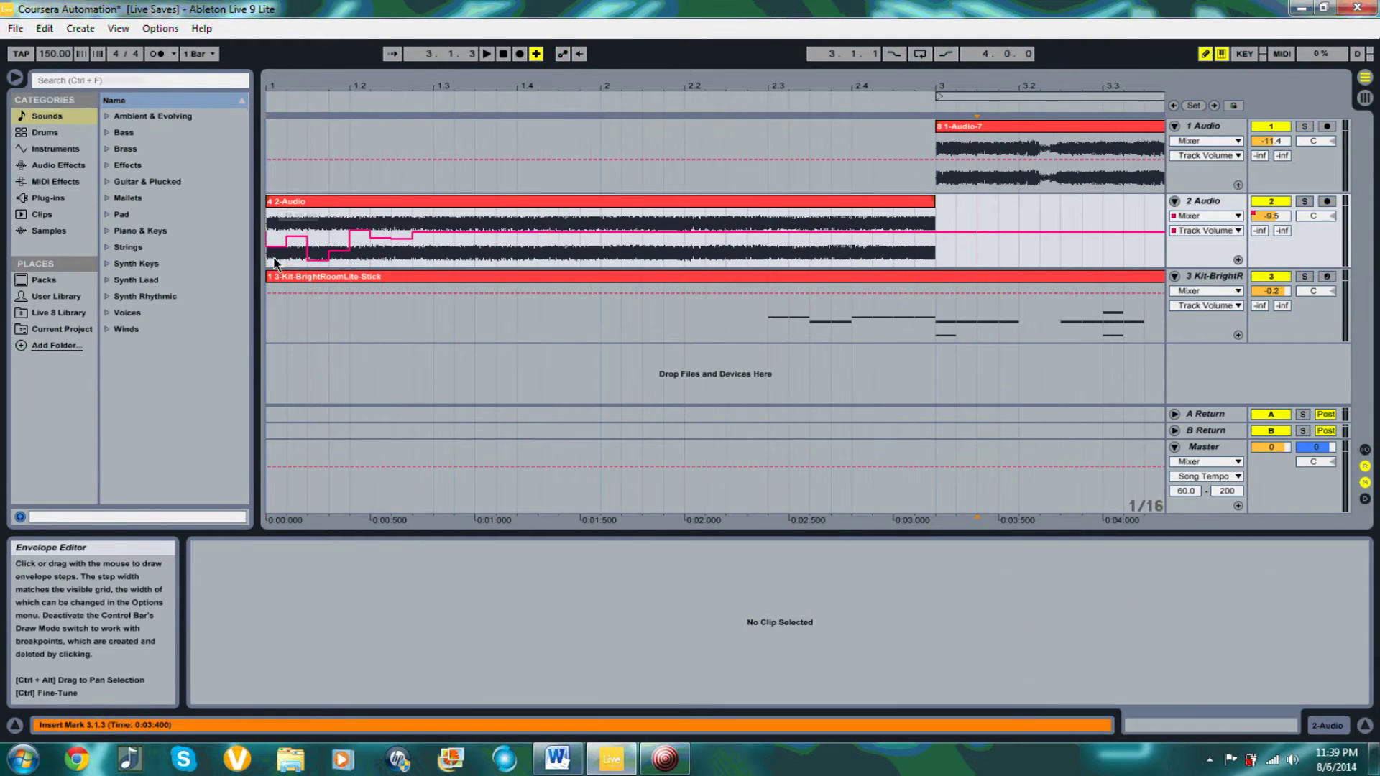
mouse_move(287, 243)
left_mouse_down()
mouse_move(319, 254)
mouse_move(358, 235)
mouse_move(367, 253)
mouse_move(421, 227)
mouse_move(447, 254)
mouse_move(511, 227)
mouse_move(546, 250)
mouse_move(572, 226)
mouse_move(599, 227)
mouse_move(615, 249)
mouse_move(677, 233)
mouse_move(716, 228)
left_mouse_up()
Undo the drawn envelope and build a ramp whose start breakpoint sits at -inf dB
key("ctrl+z")
key("ctrl+b")
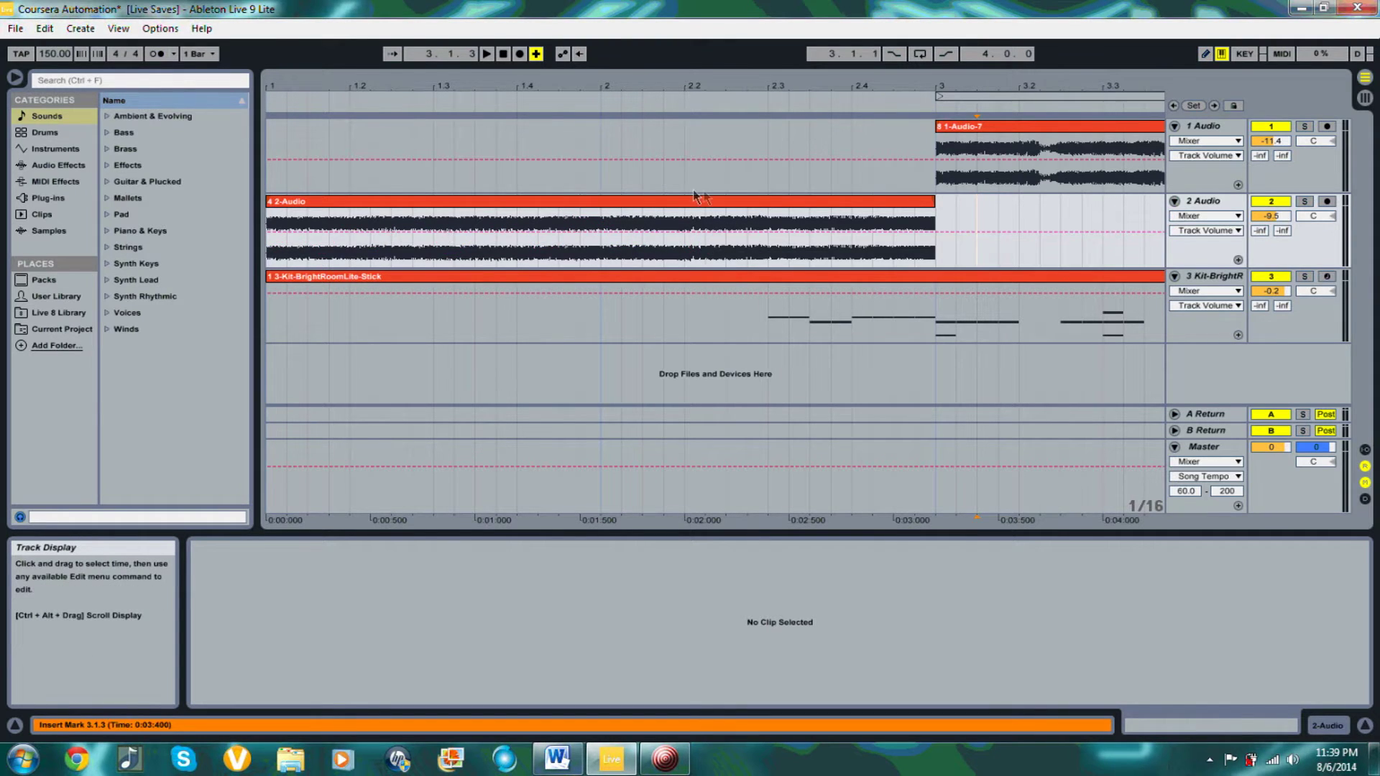
left_click(769, 232)
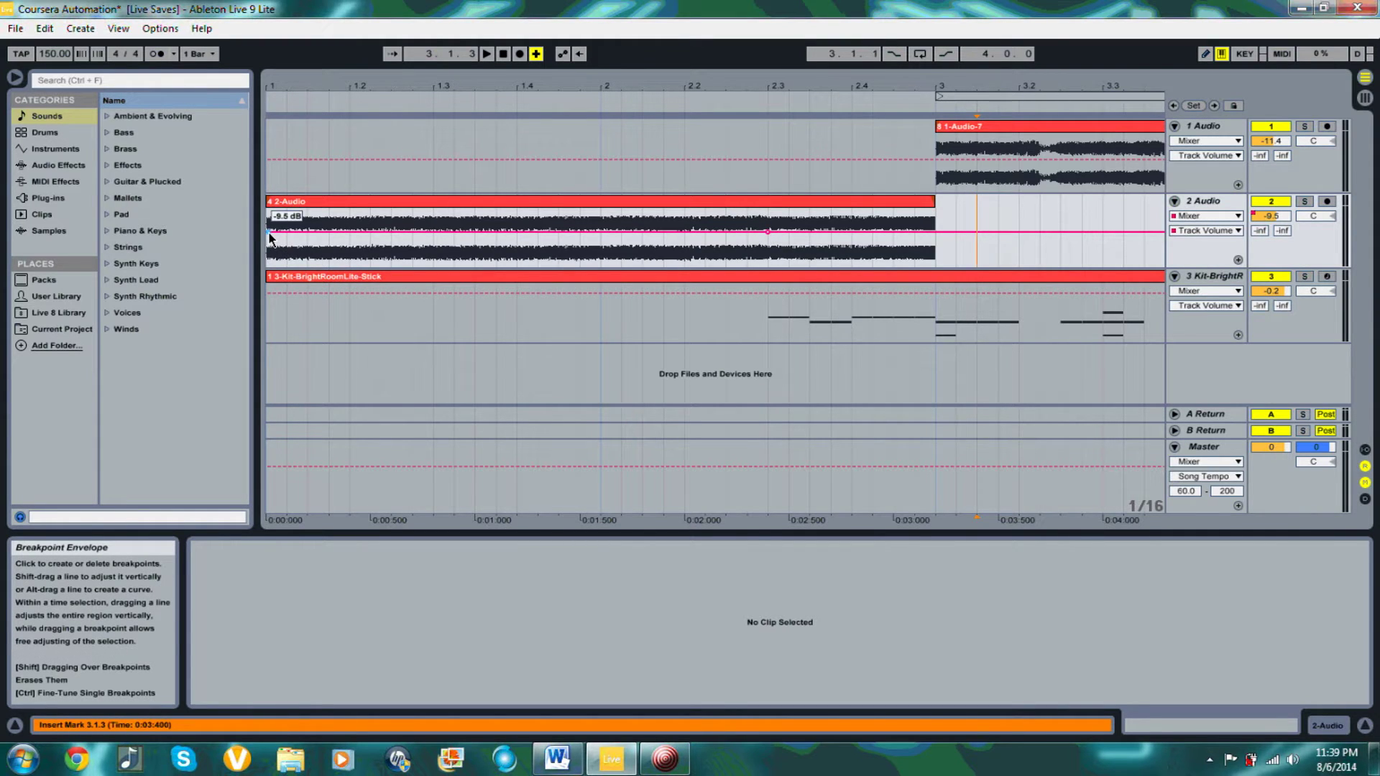
left_click_drag(269, 232, 270, 264)
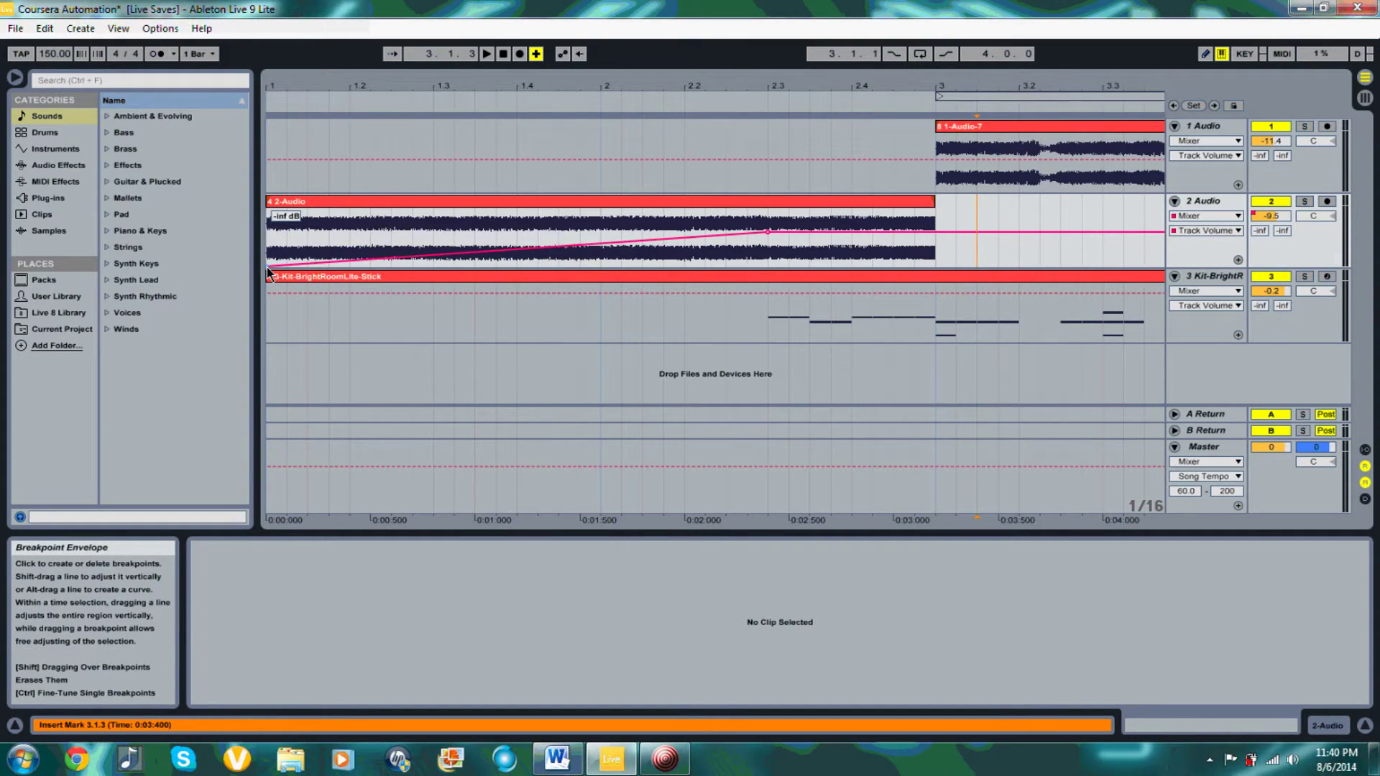
left_click_drag(270, 266, 693, 266)
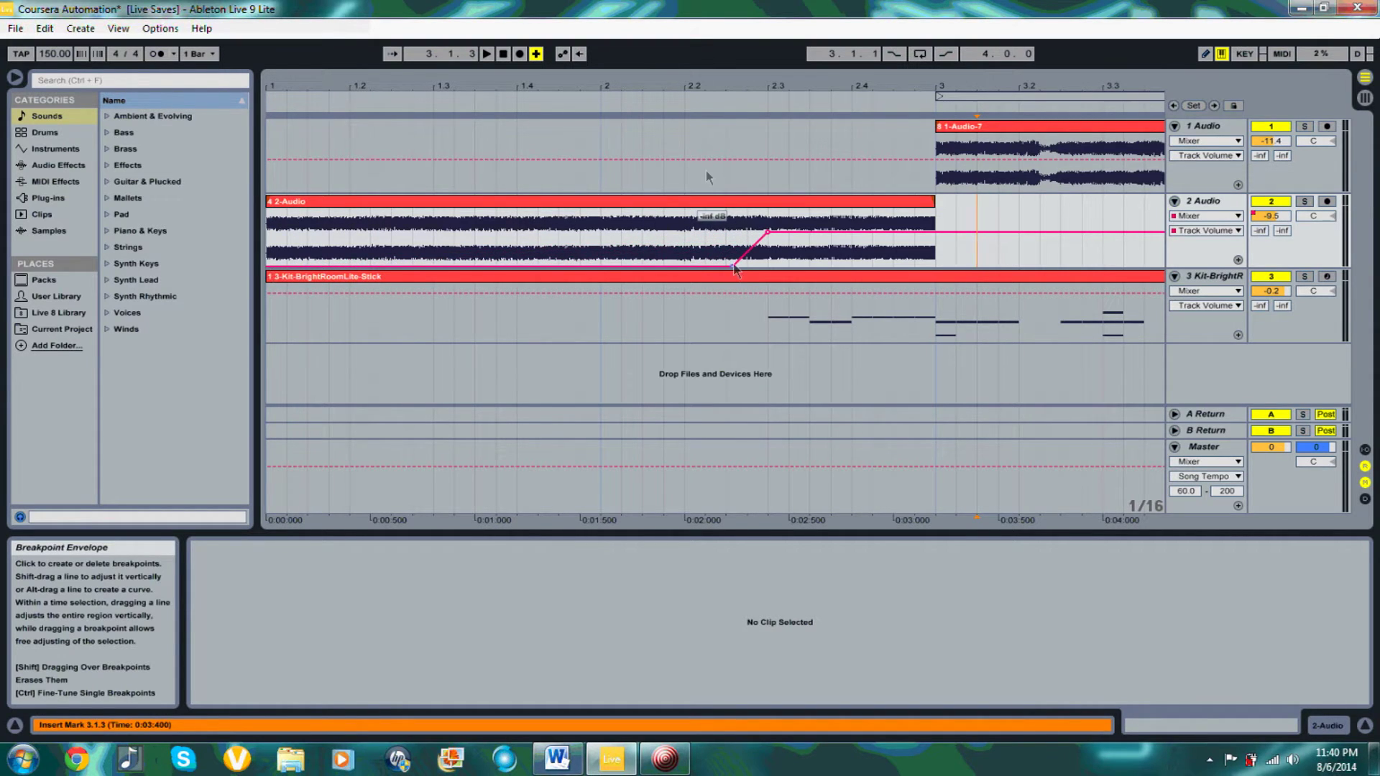
Audition the fade and move the silent start point earlier for a gentler ramp
left_click(694, 107)
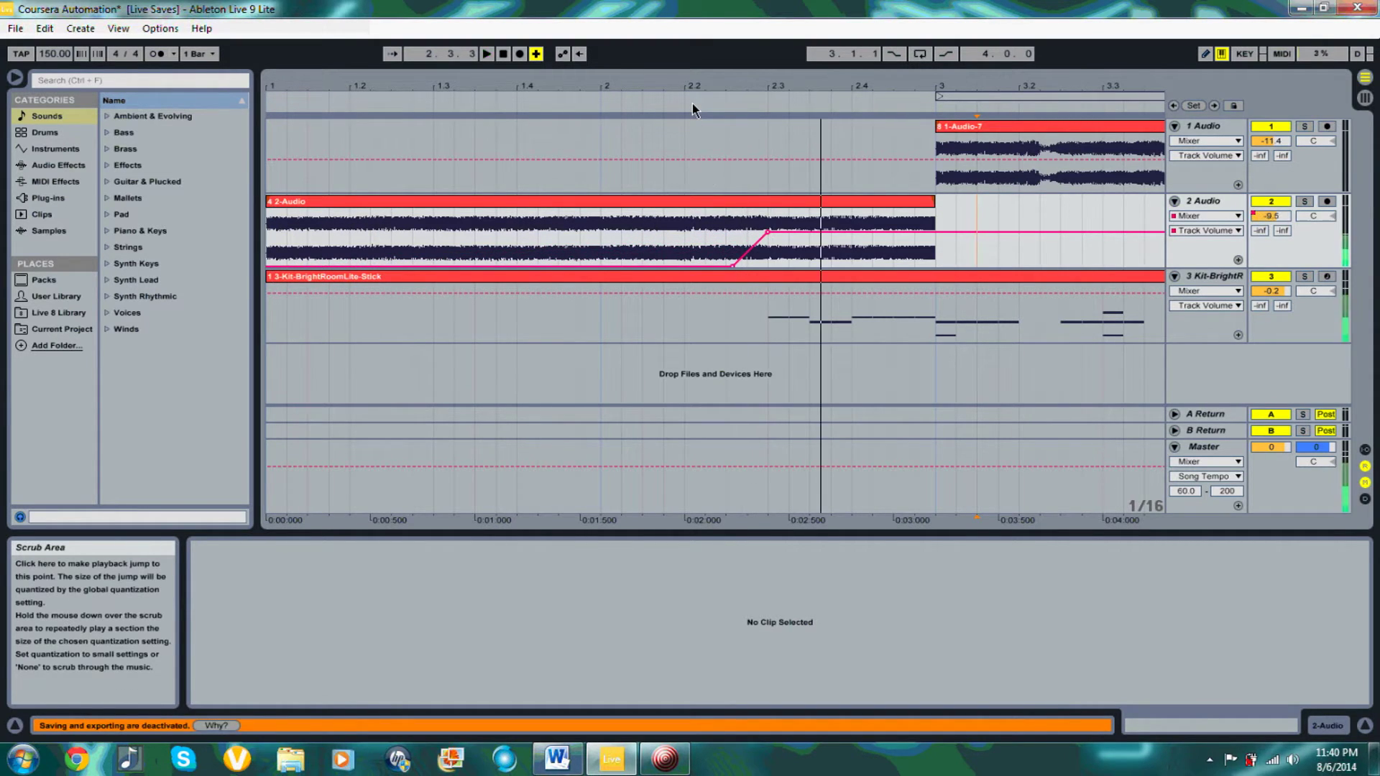
left_click(693, 103)
key("space")
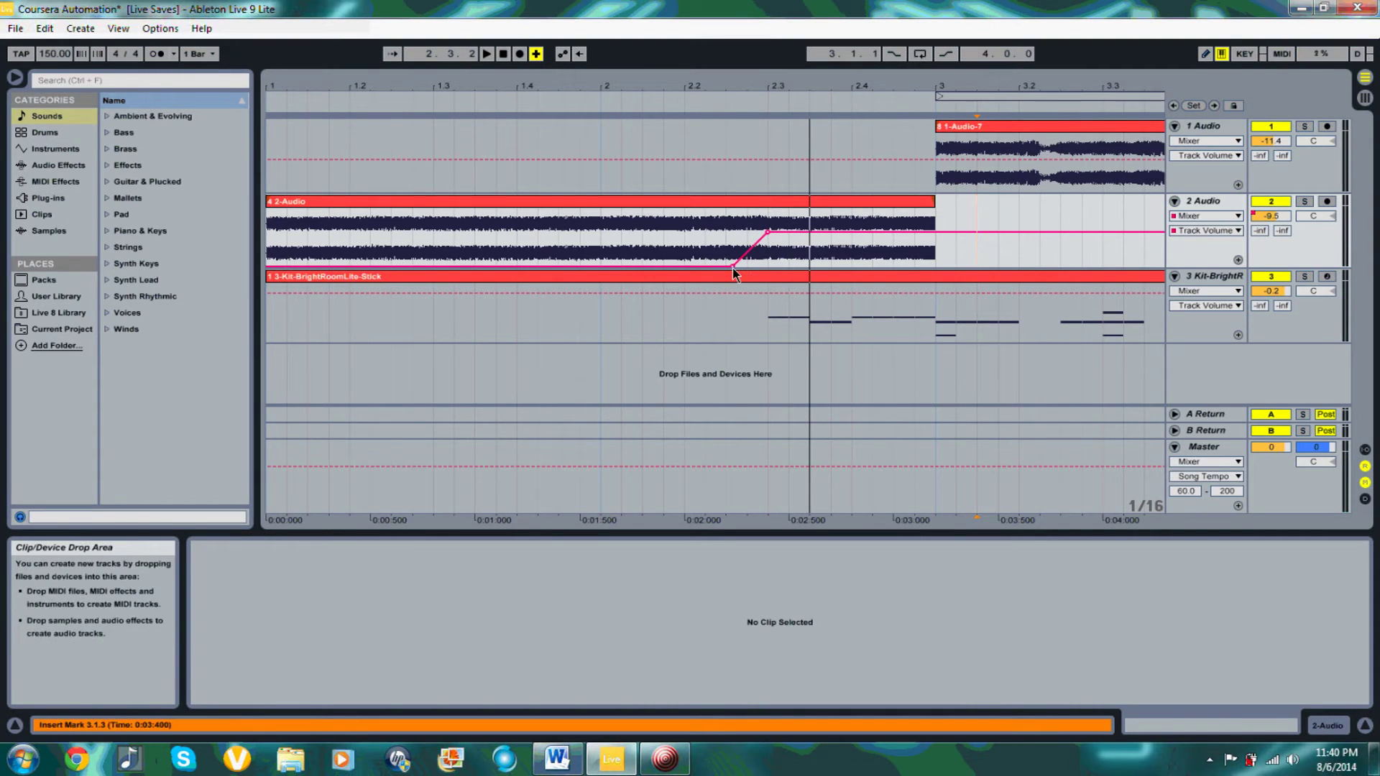
left_click_drag(731, 266, 268, 270)
left_click(267, 106)
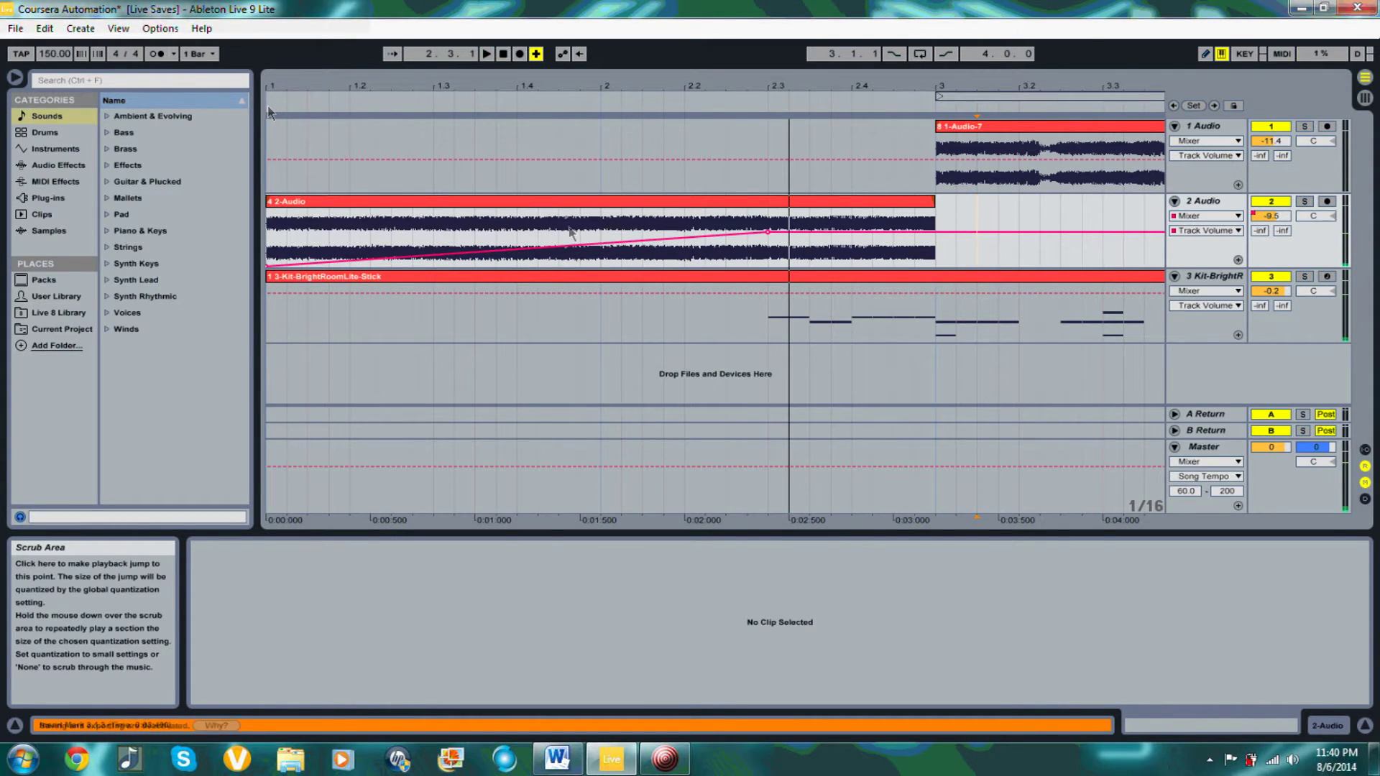
left_click_drag(470, 86, 471, 90)
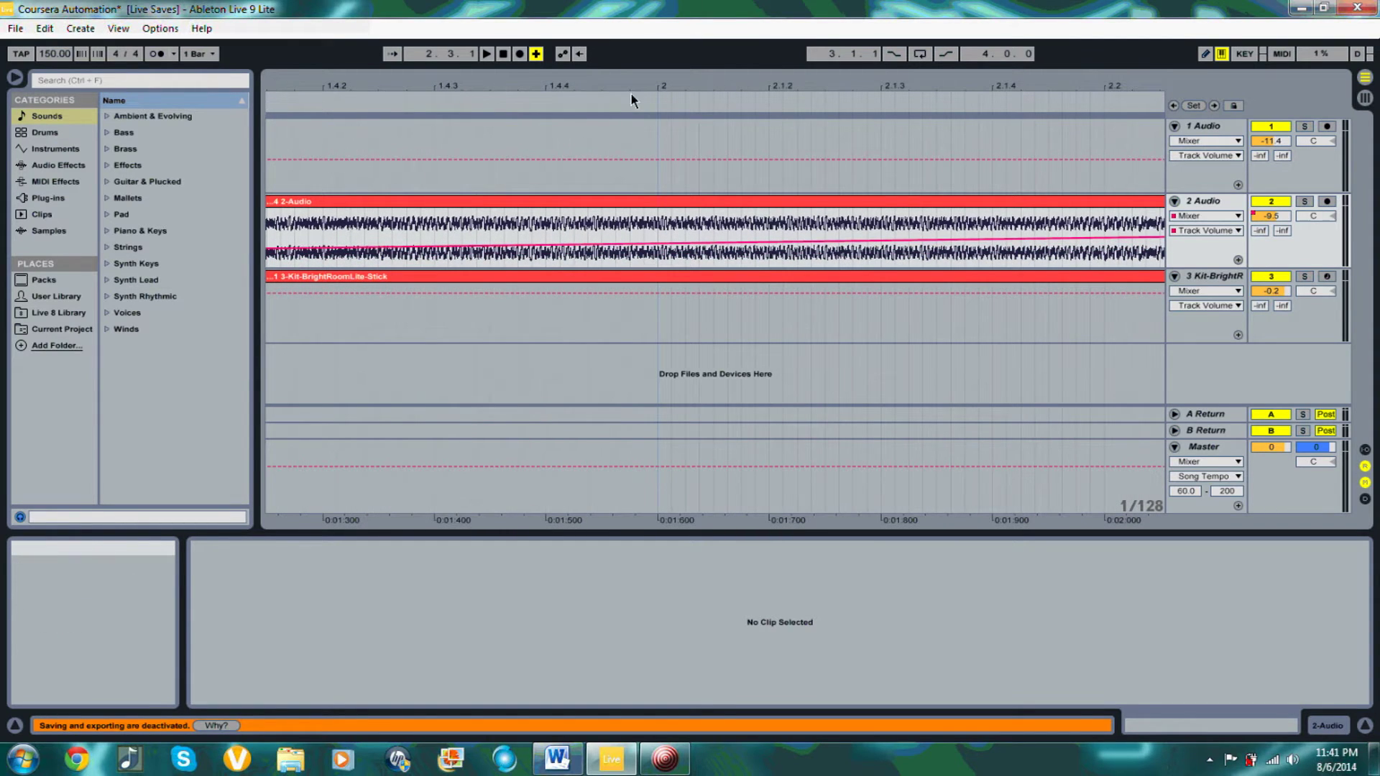
left_click_drag(656, 81, 854, 81)
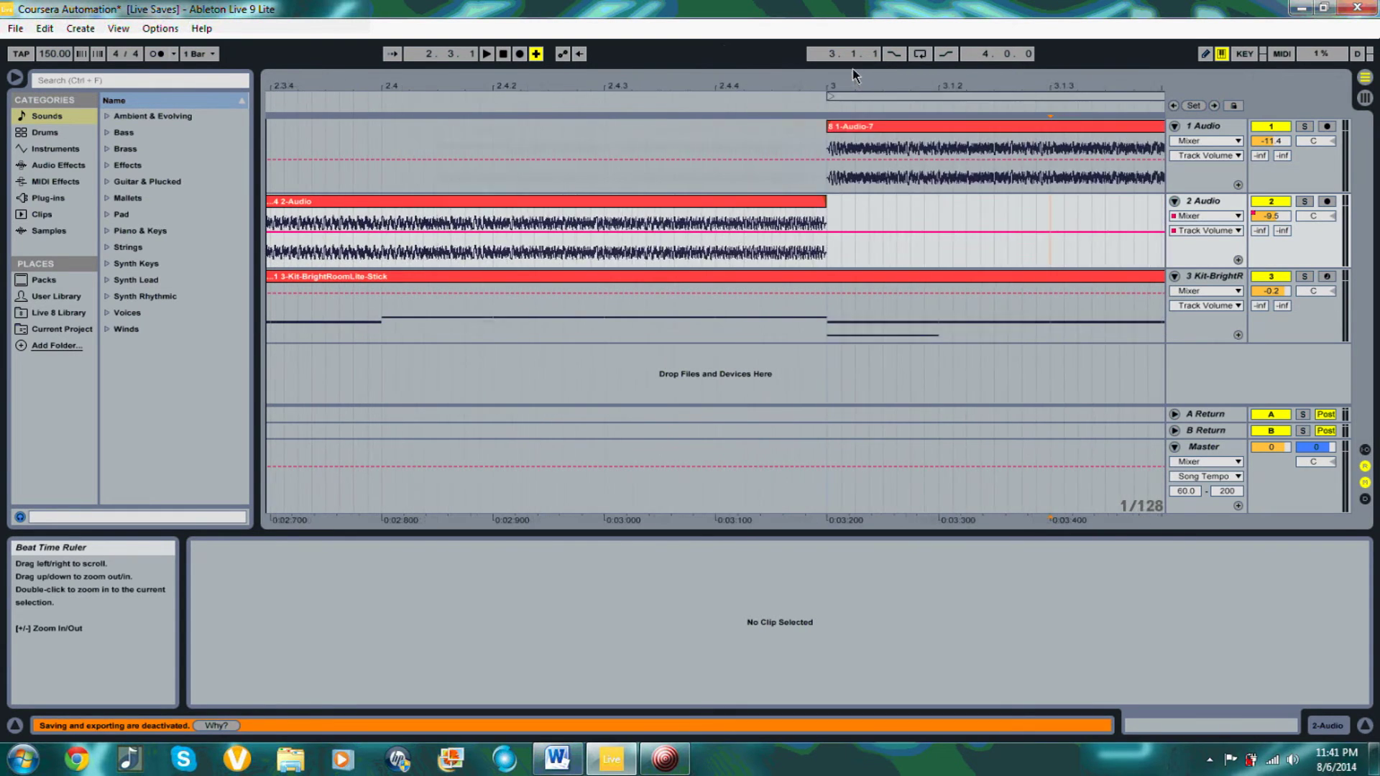
key("minus")
key("minus")
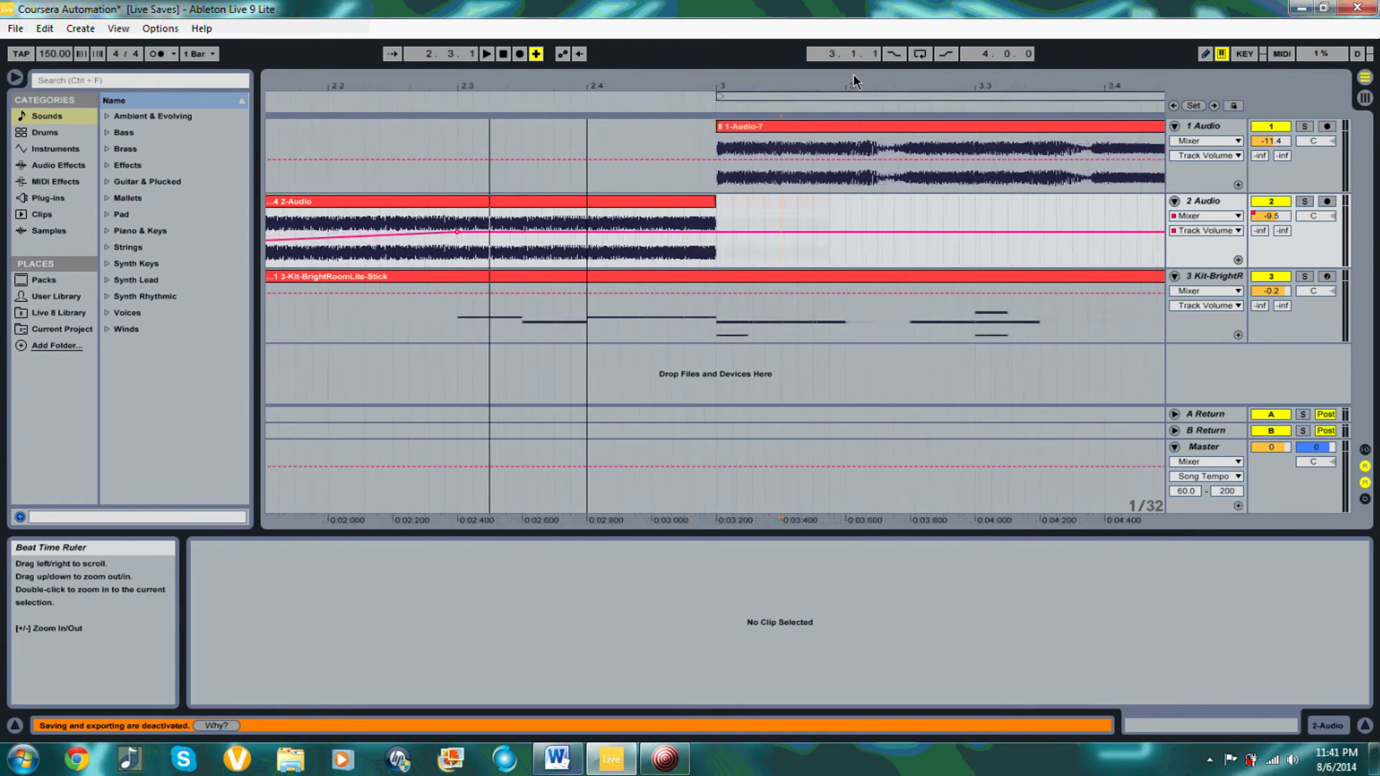
key("minus")
key("minus")
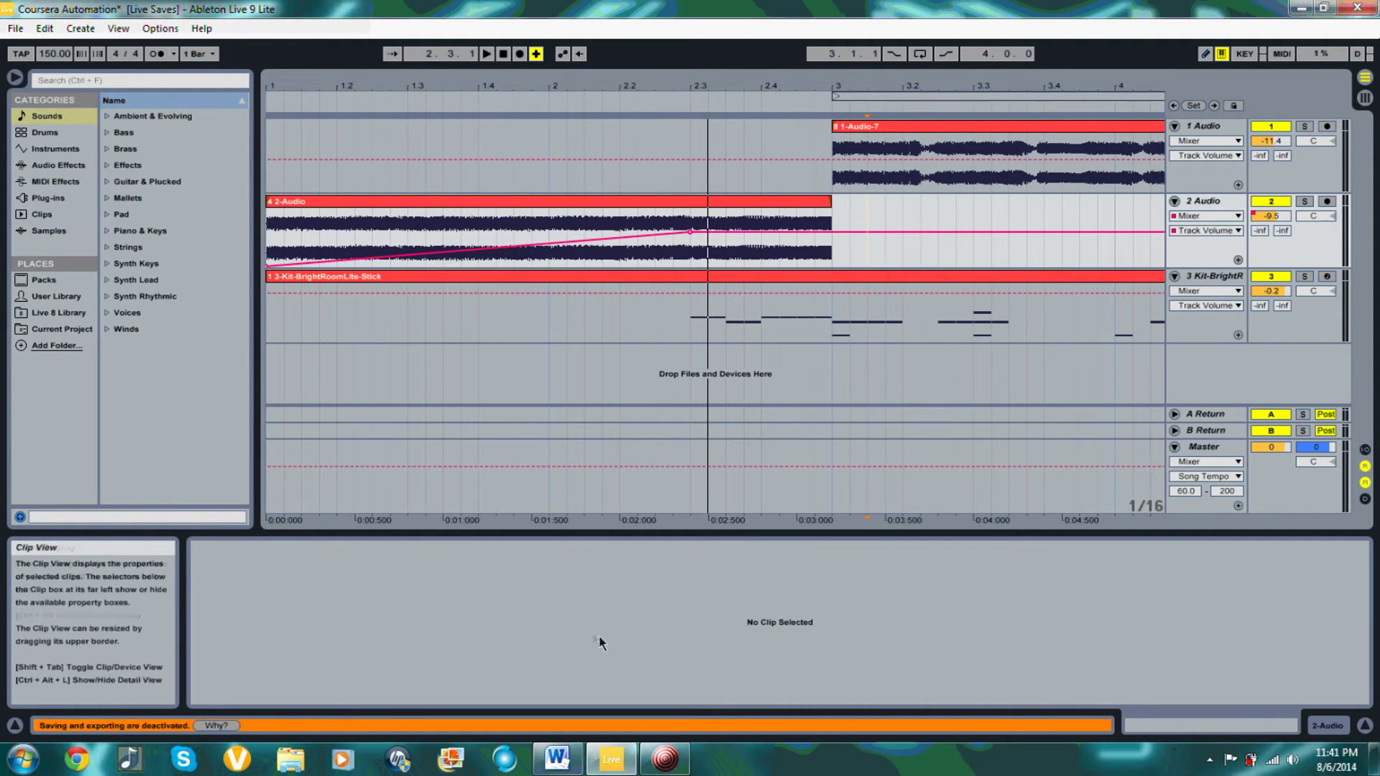
mouse_move(691, 233)
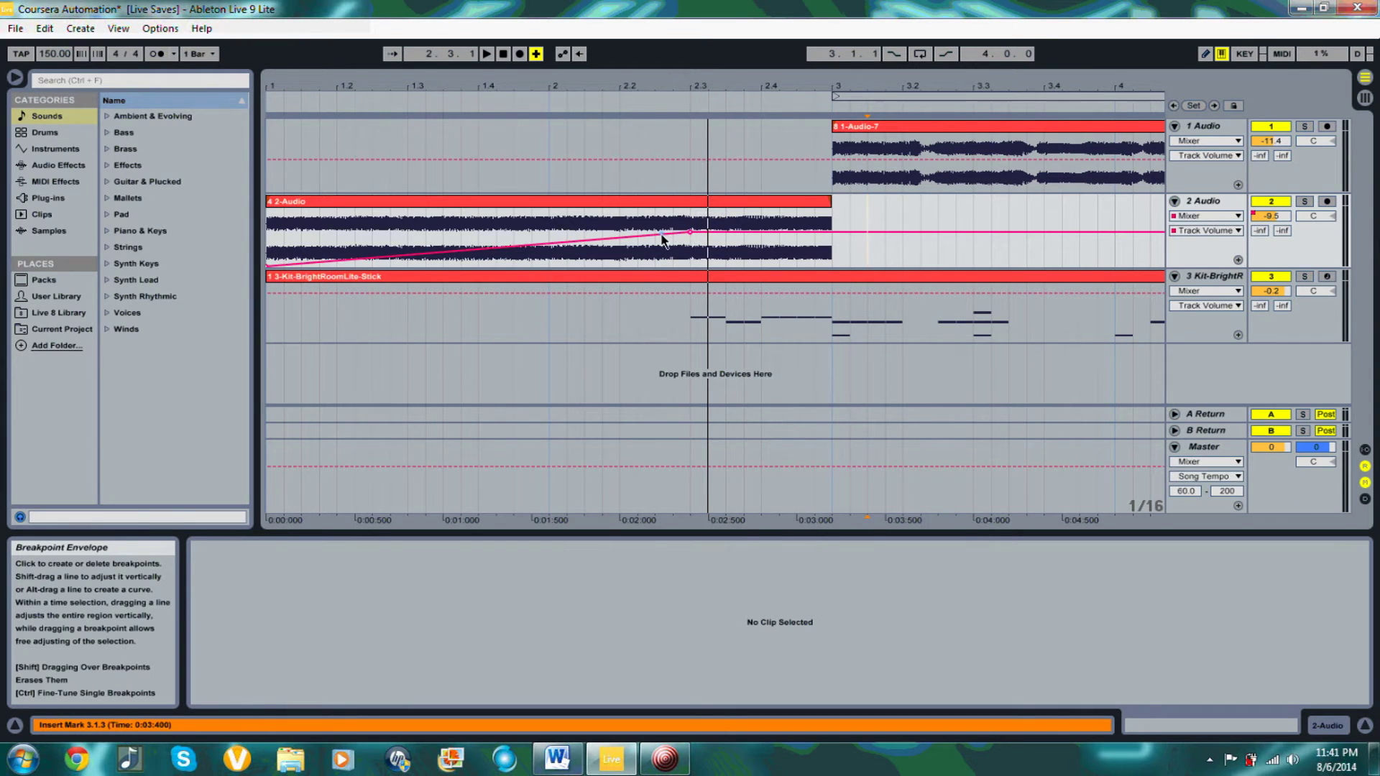
Try a 0.5 dB bump on the volume ramp, then delete the extra breakpoints
left_click_drag(662, 236, 631, 245)
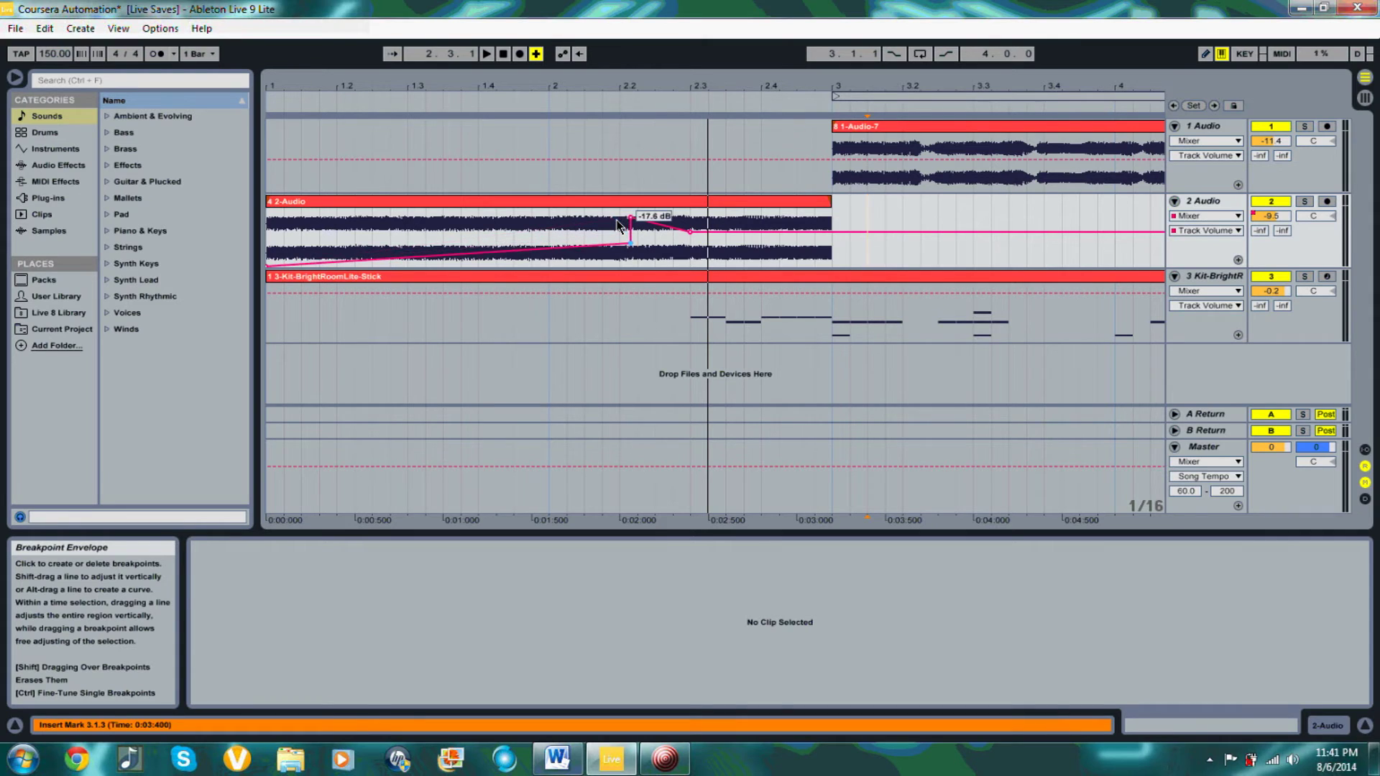
left_click(631, 245)
left_click(632, 218)
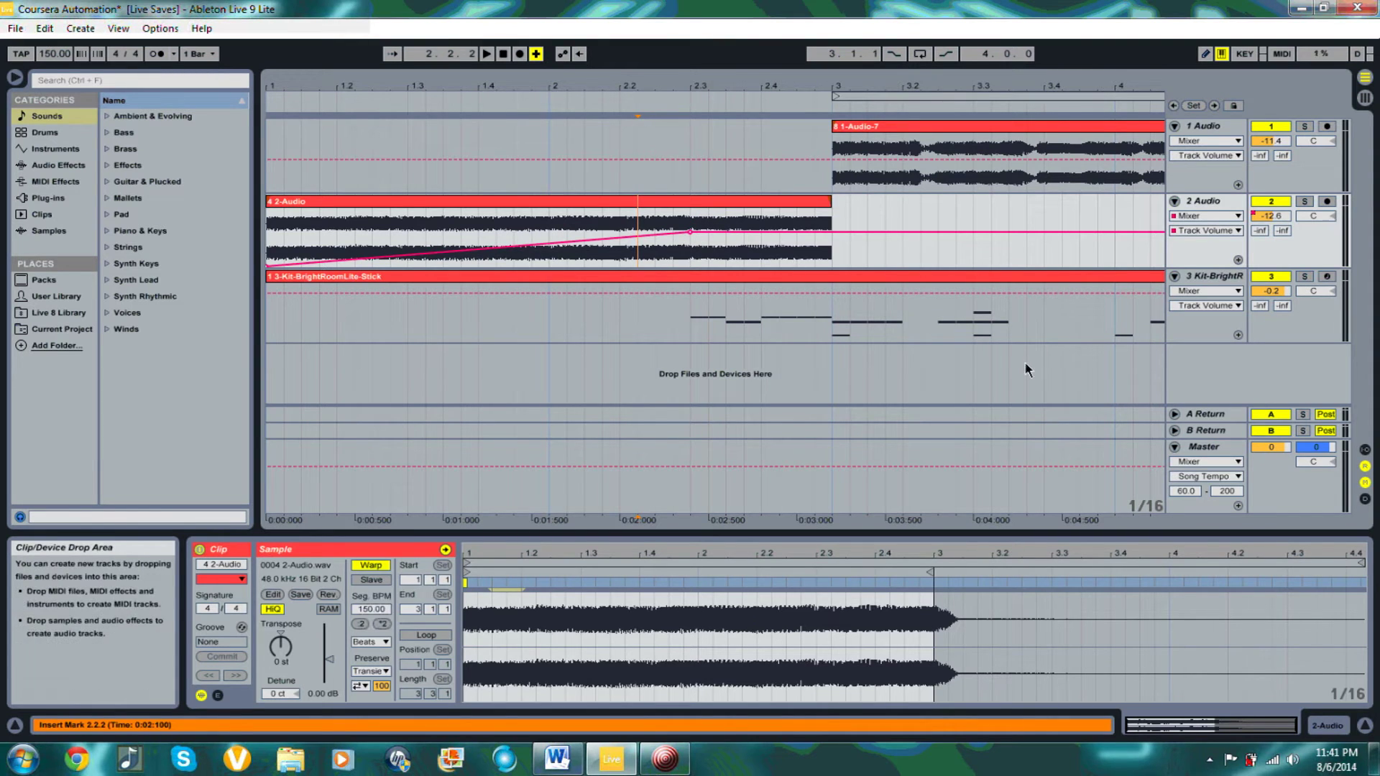
In Session View, audition the 2-Audio clip, stop and rewind, then select the clip
key("ctrl+s")
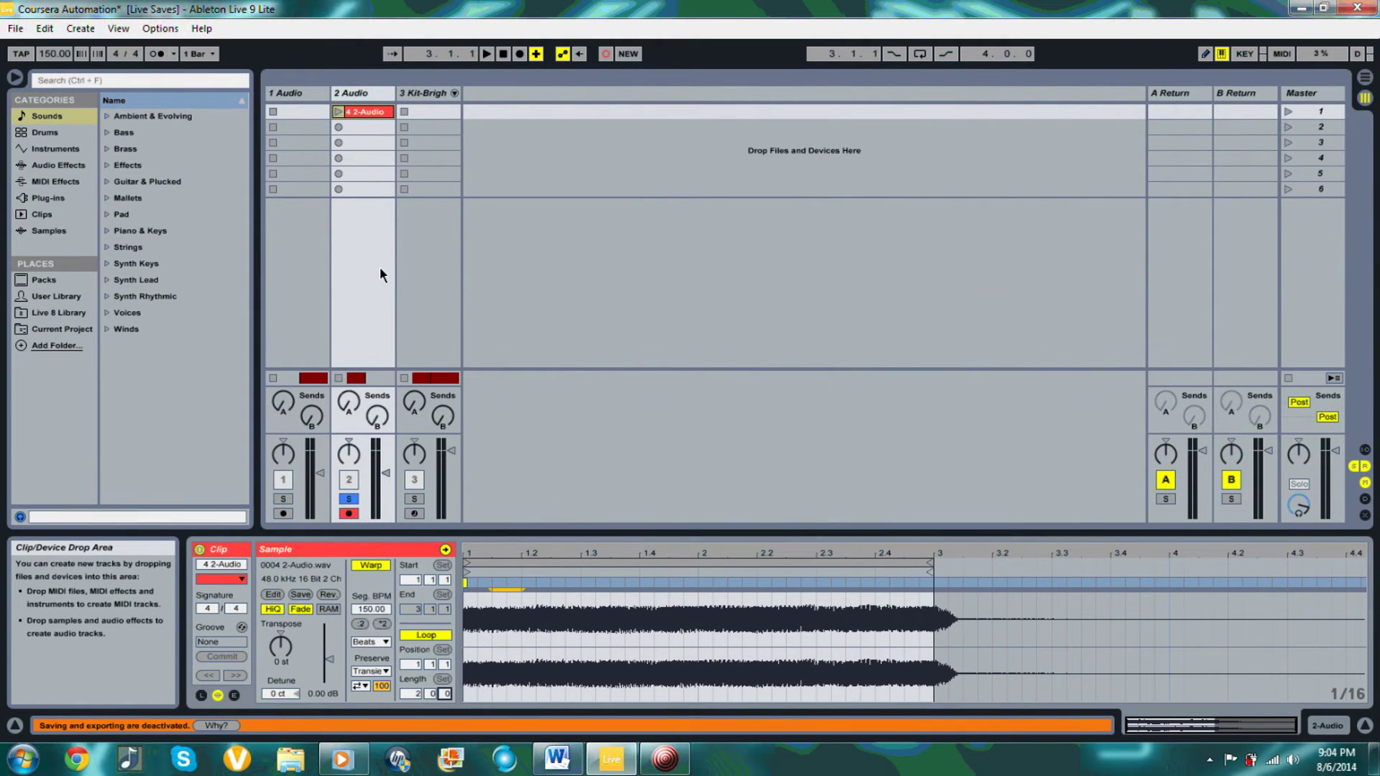
left_click(384, 473)
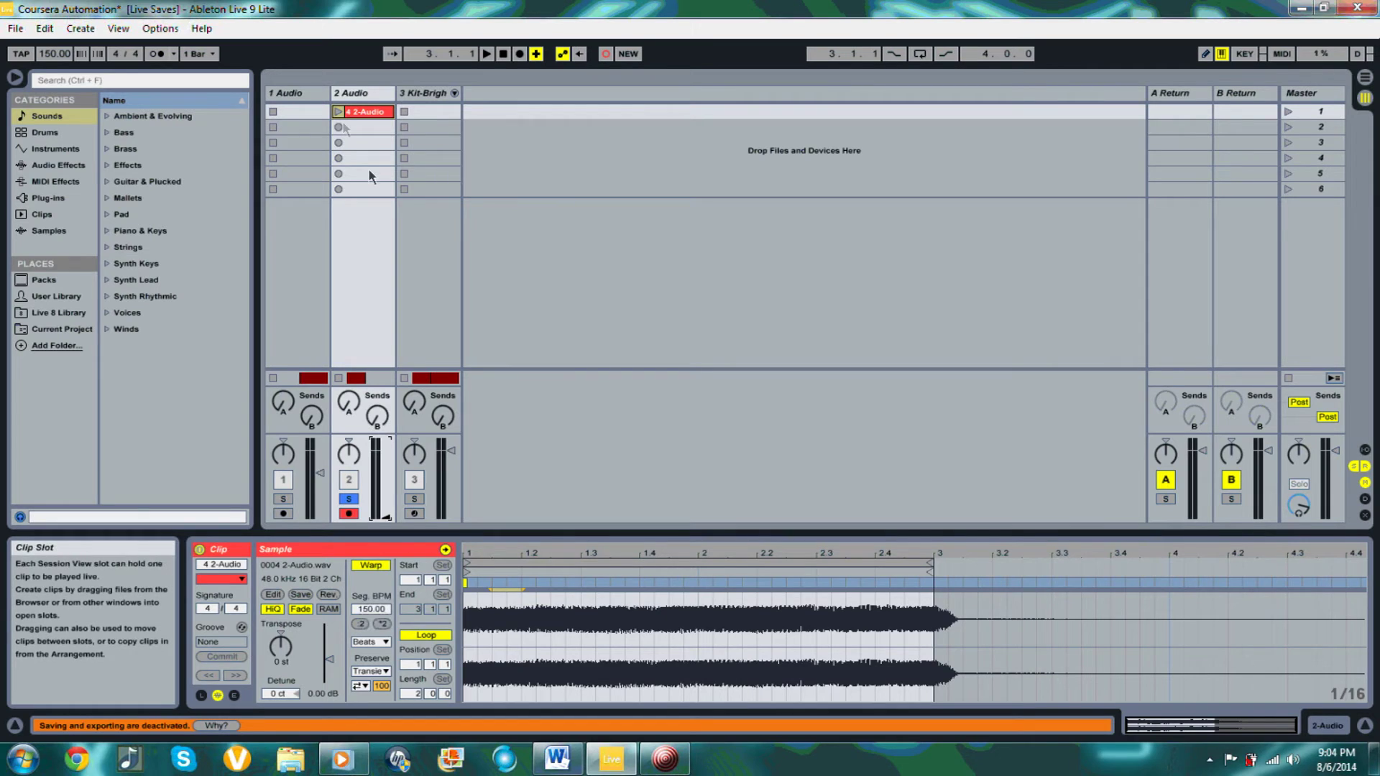
left_click(338, 111)
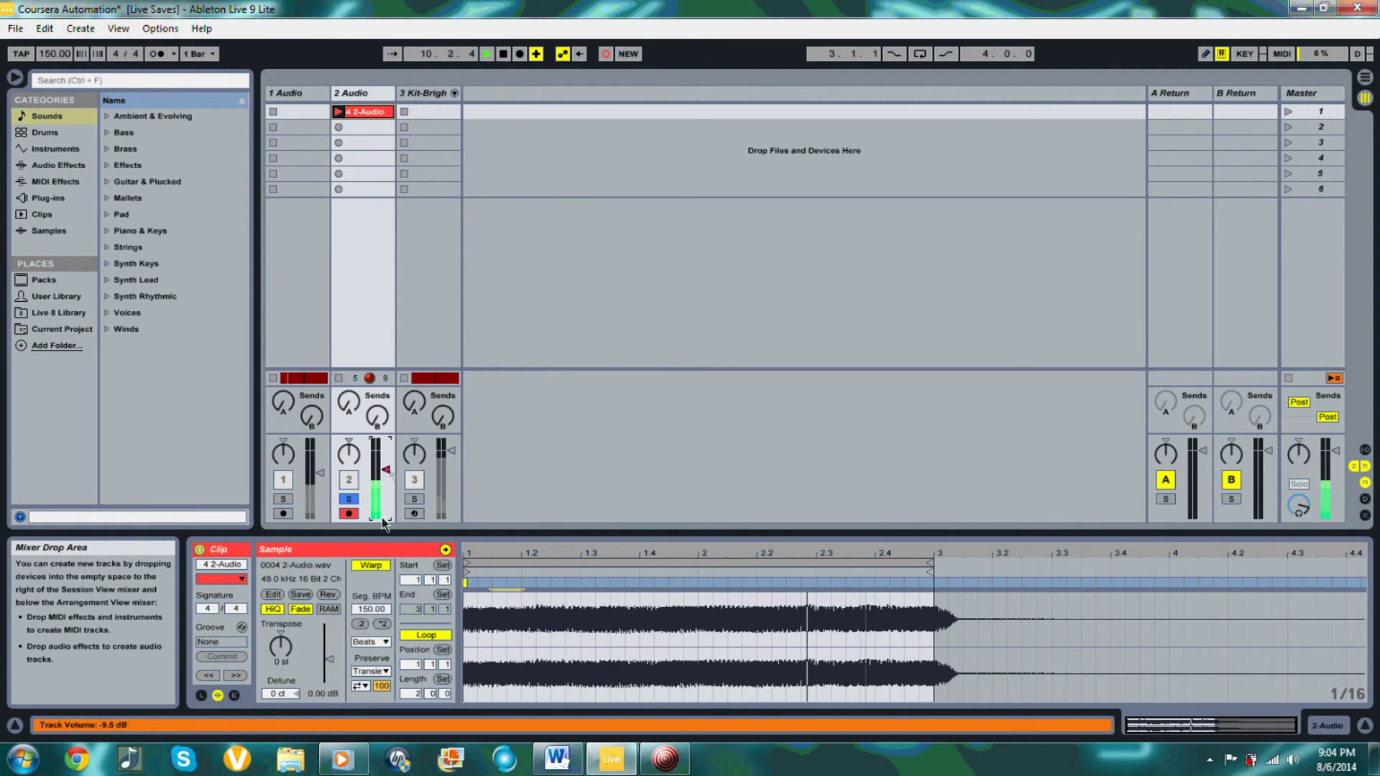
left_click(503, 54)
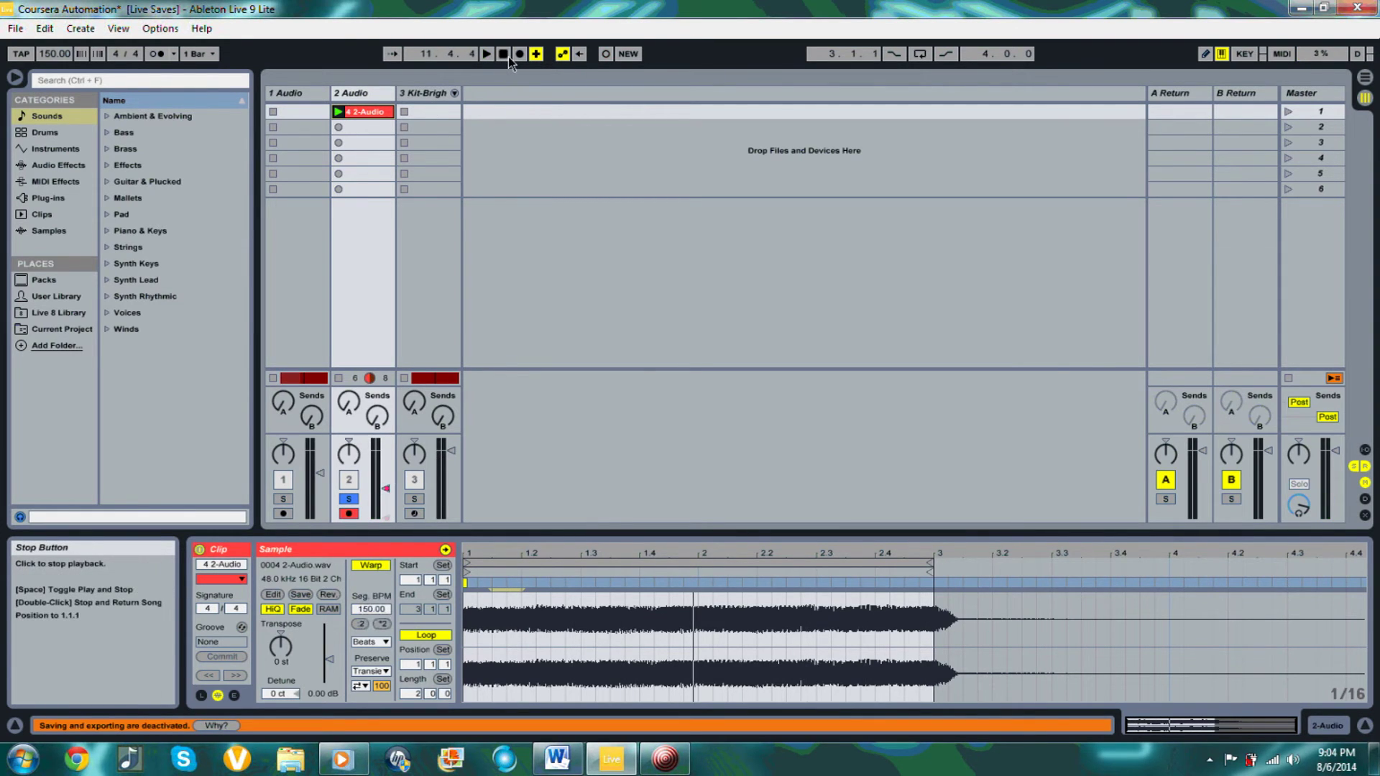
left_click(504, 56)
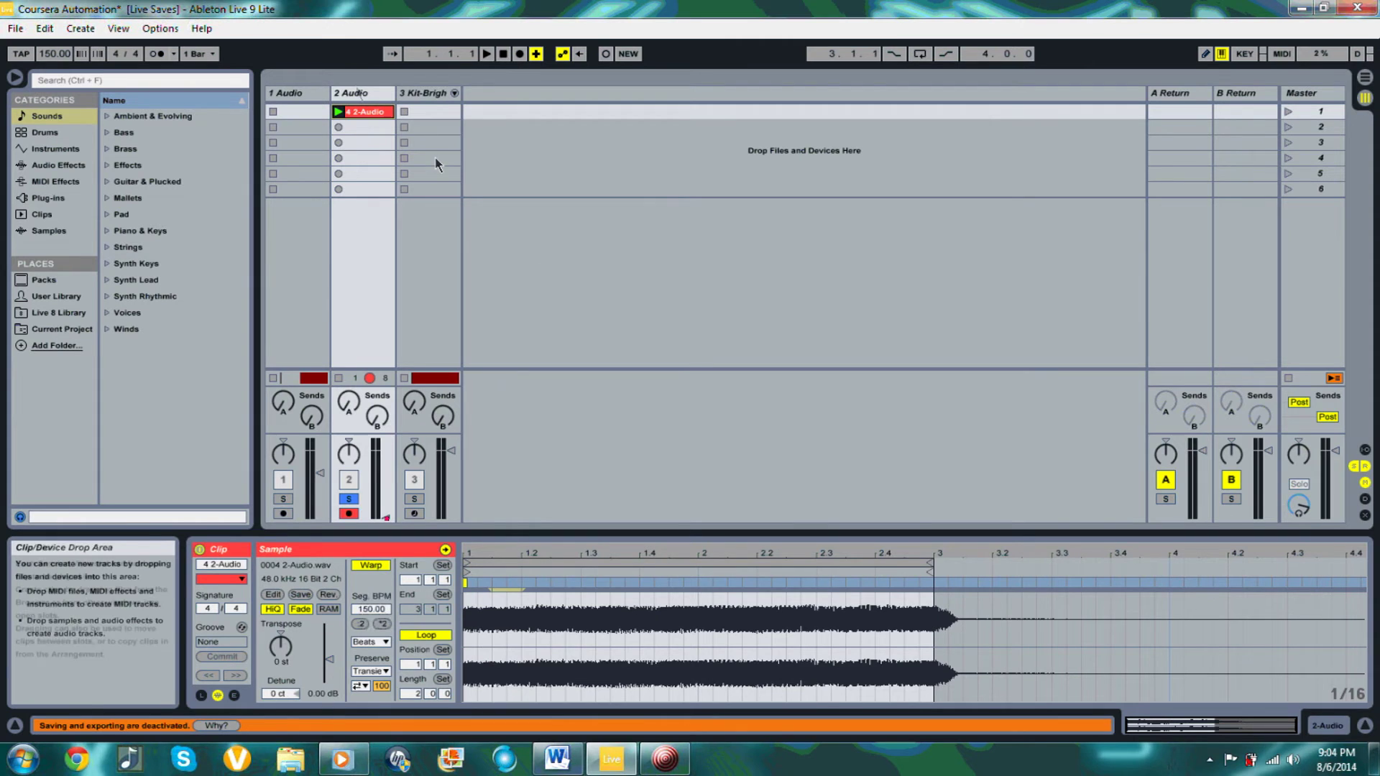
left_click(363, 113)
Play the arrangement from the start to hear track 1 pan back and forth on its square envelope
right_click(362, 115)
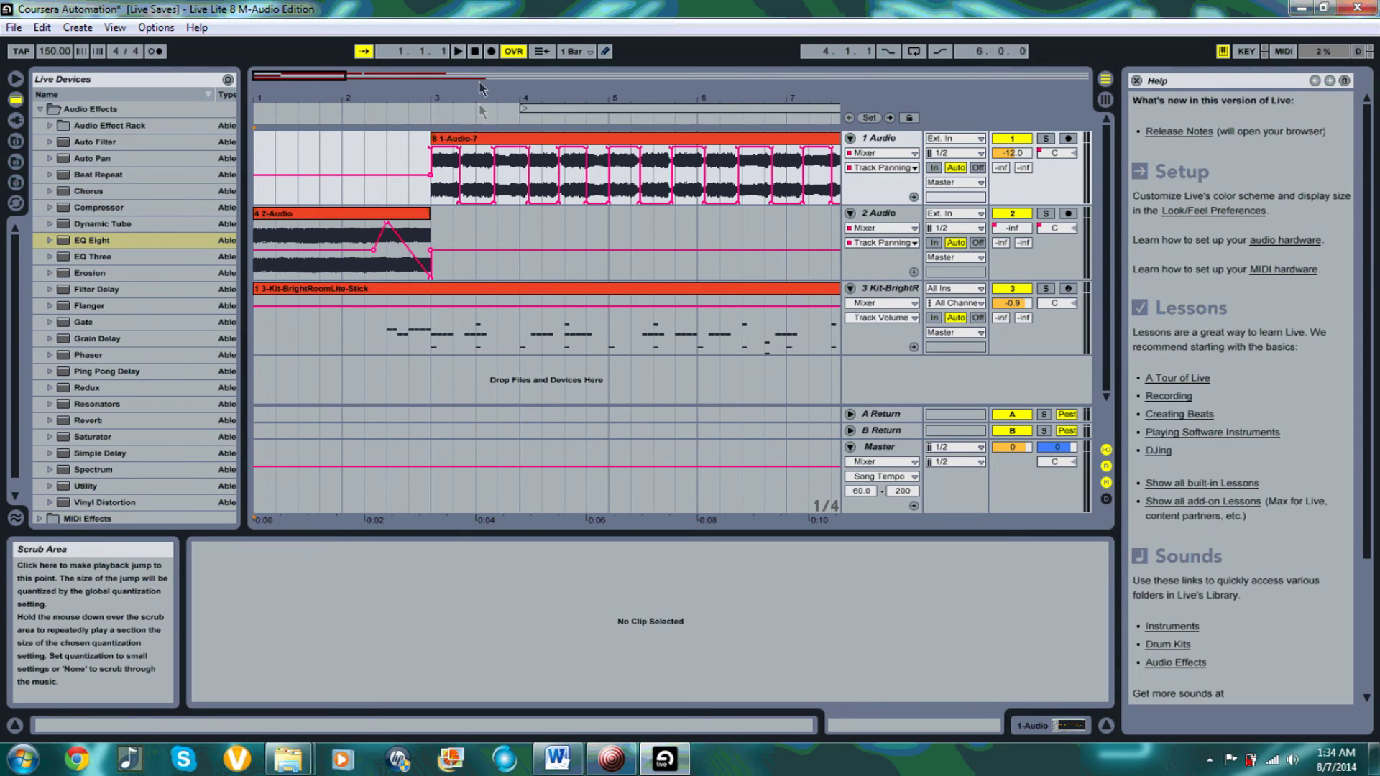
left_click(463, 56)
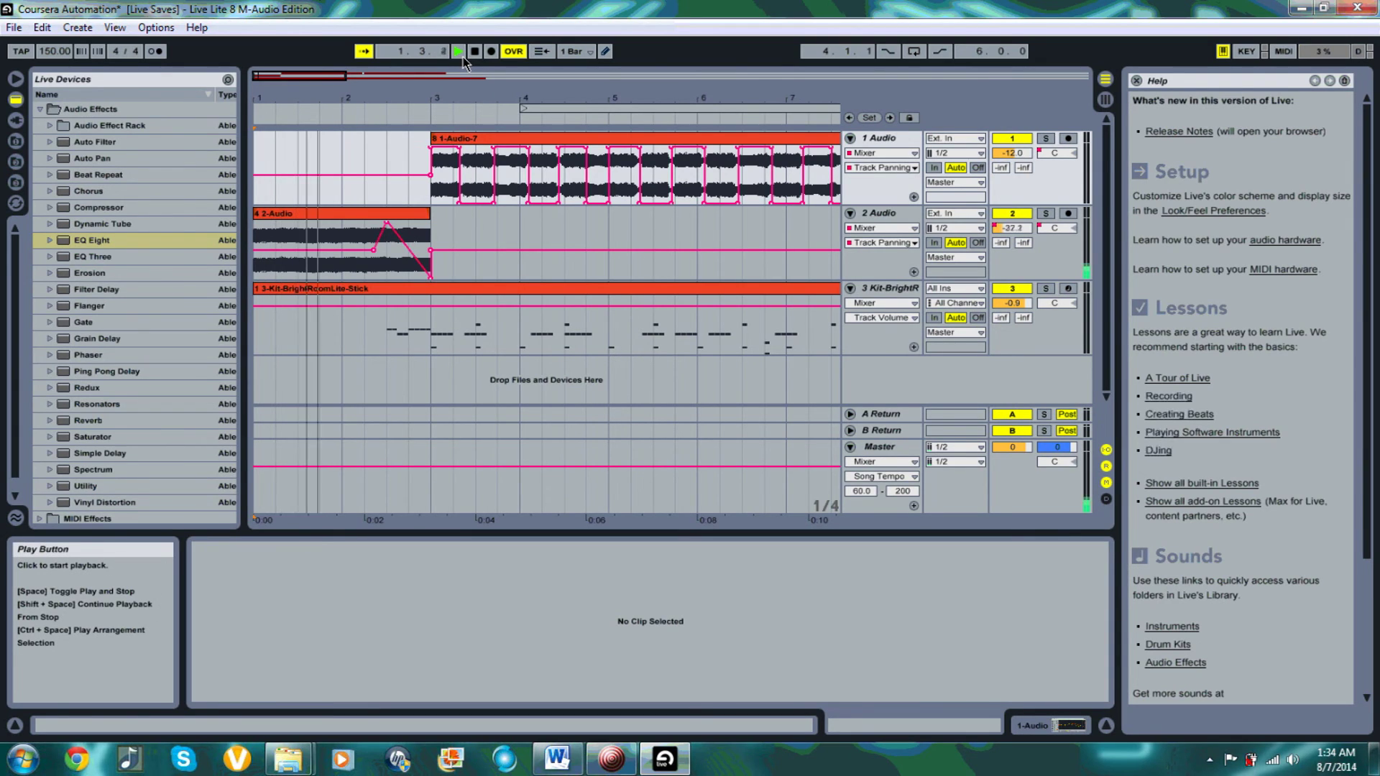